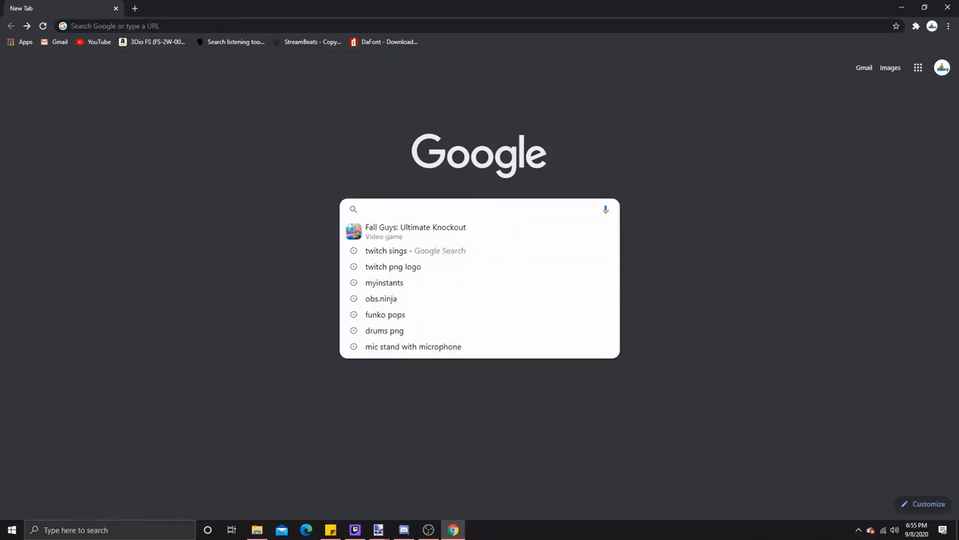
- Search Google for "paint. net download" and open the Paint.NET download page to view its download options
text(pain)
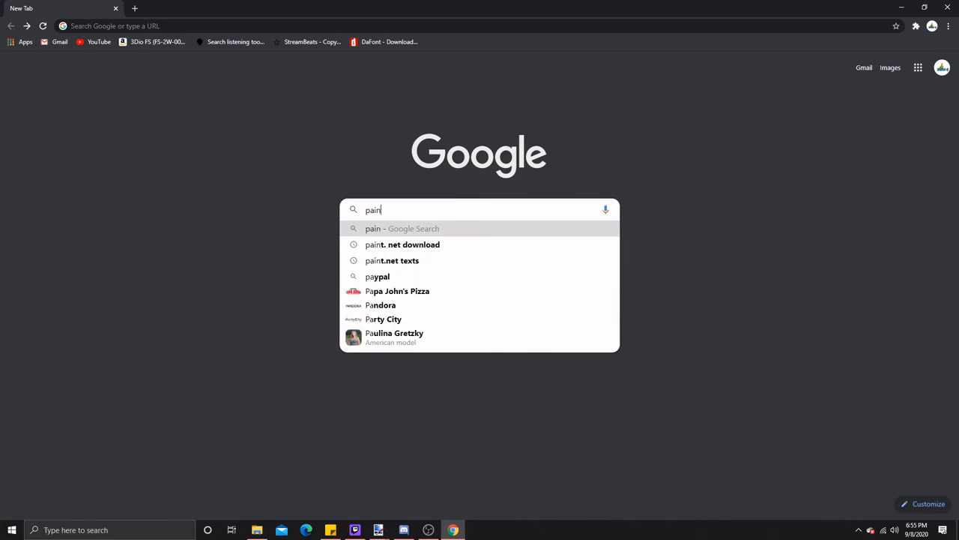
text(t. )
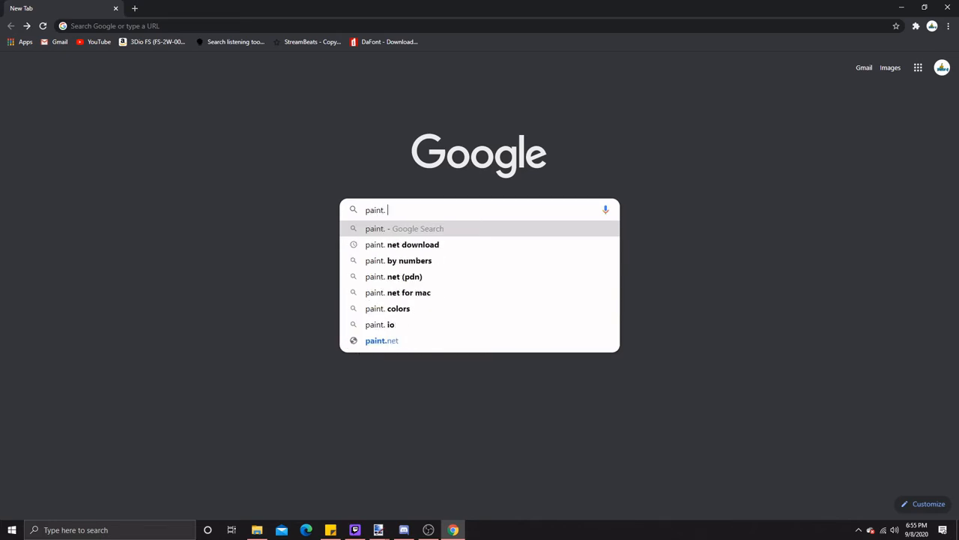
text(net do)
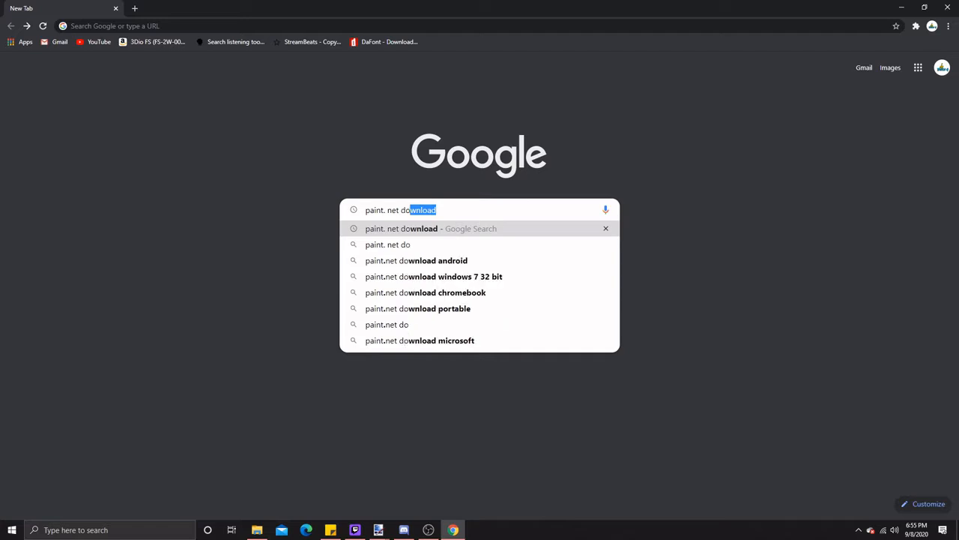
key(BackSpace)
key(Up)
key(Return)
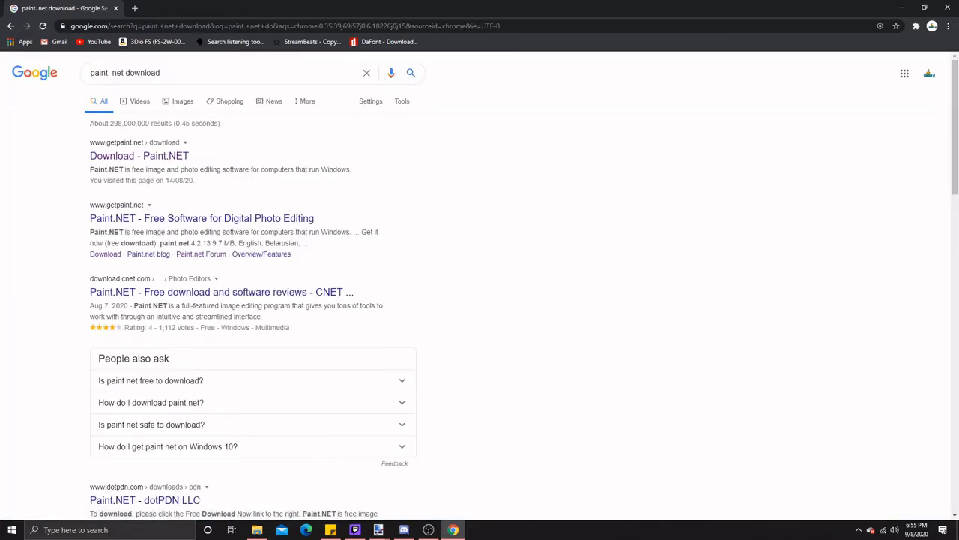
click(138, 156)
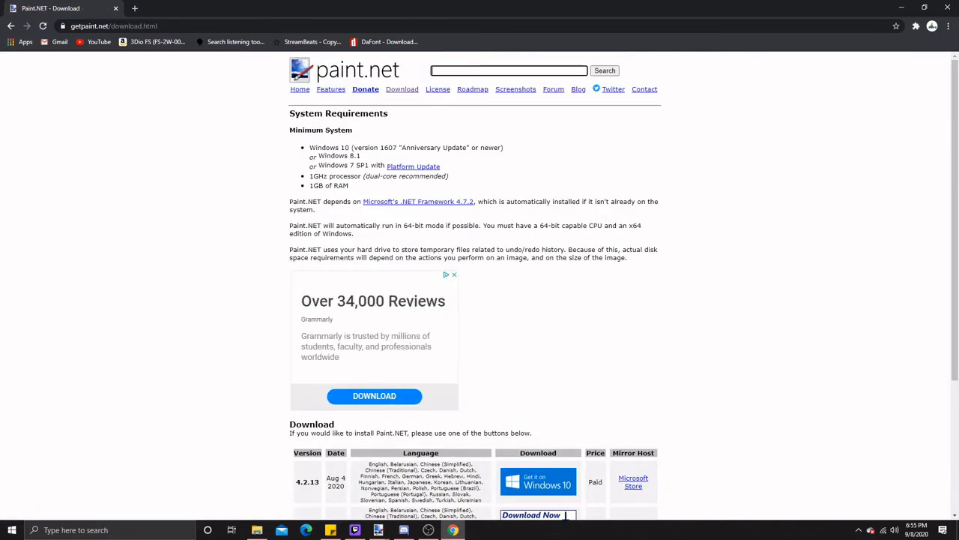
scroll(567, 514, down, 3)
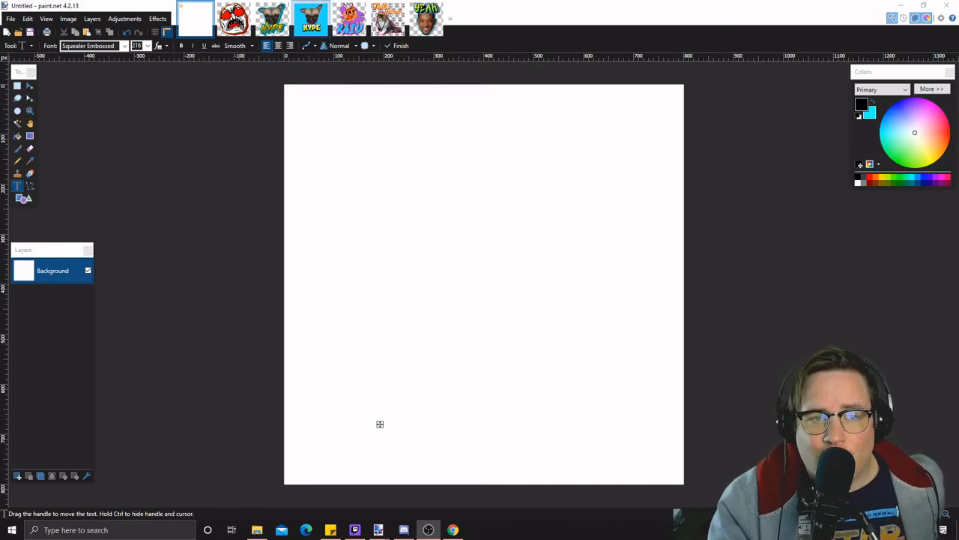
- In paint.net, look through the open example emotes, including both Hype dogs, Raid, Yeah and That's Gucci
key(ctrl+w)
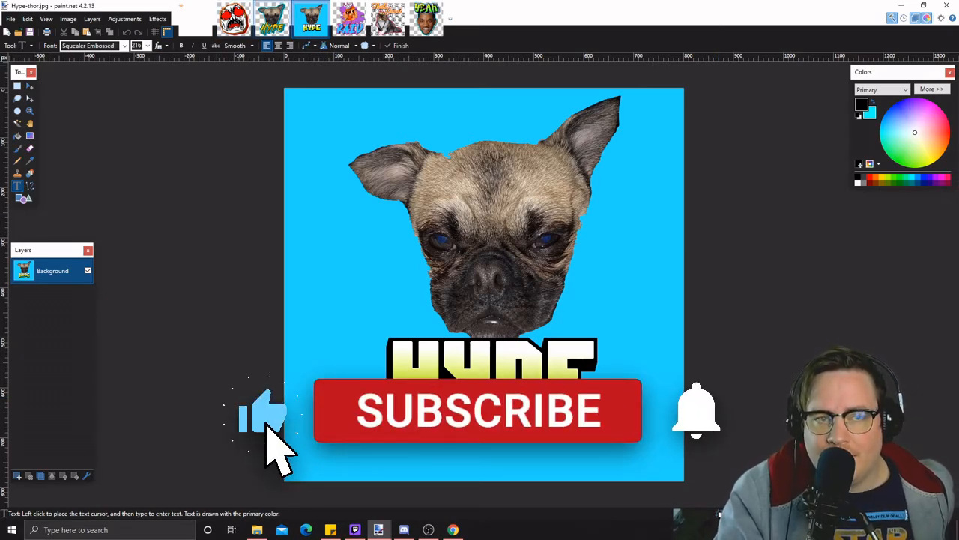
click(271, 19)
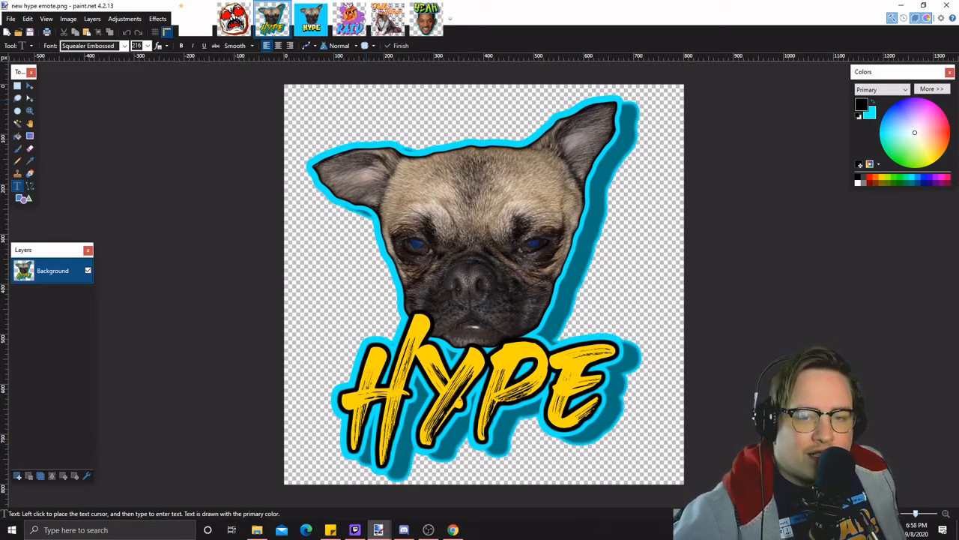
click(311, 19)
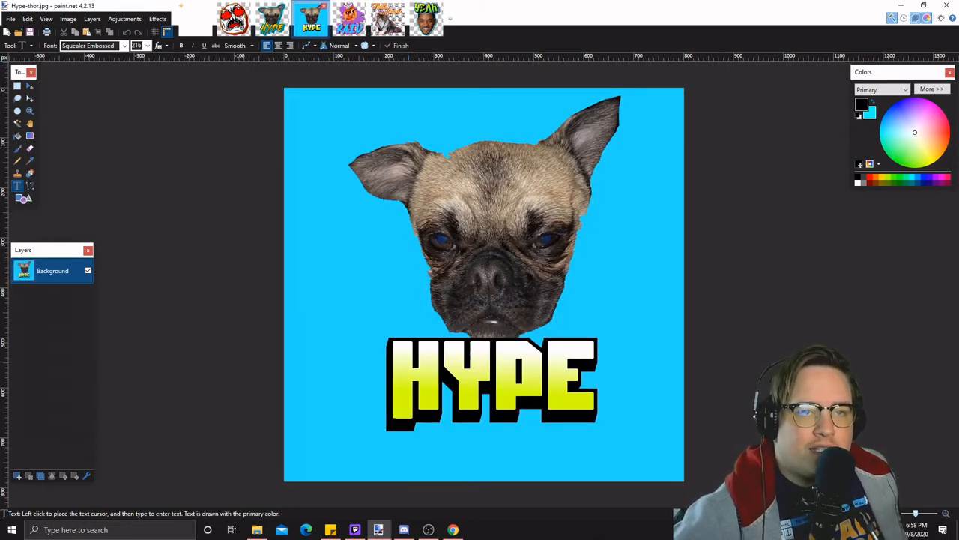
click(272, 19)
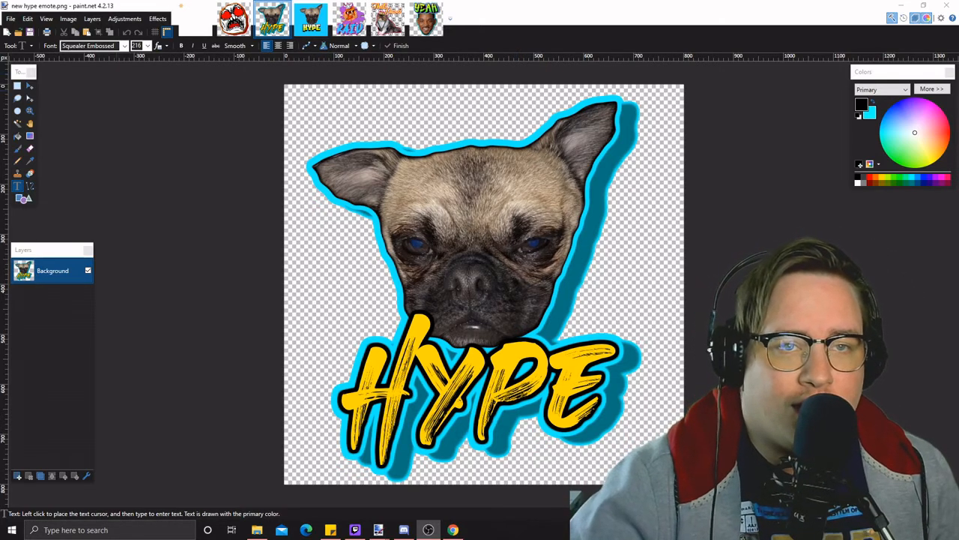
click(349, 19)
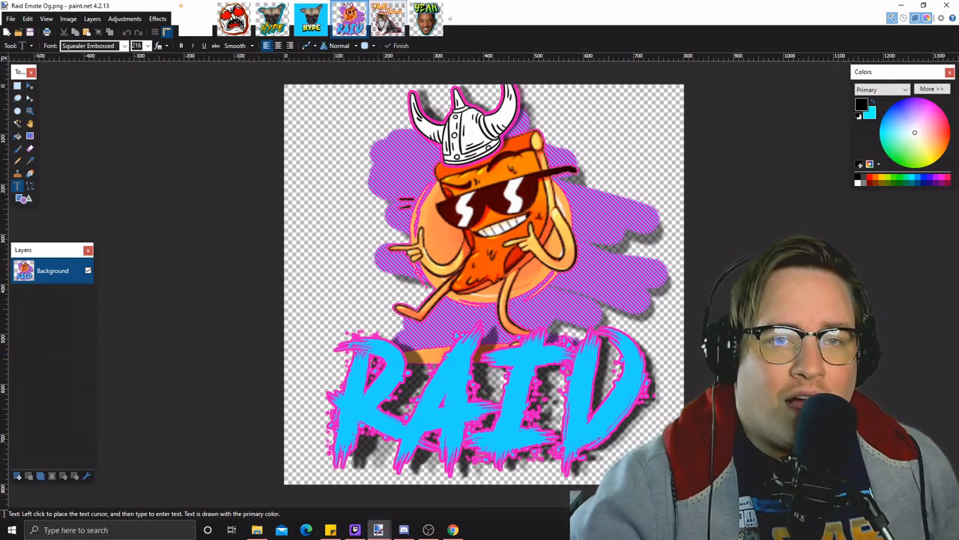
click(426, 19)
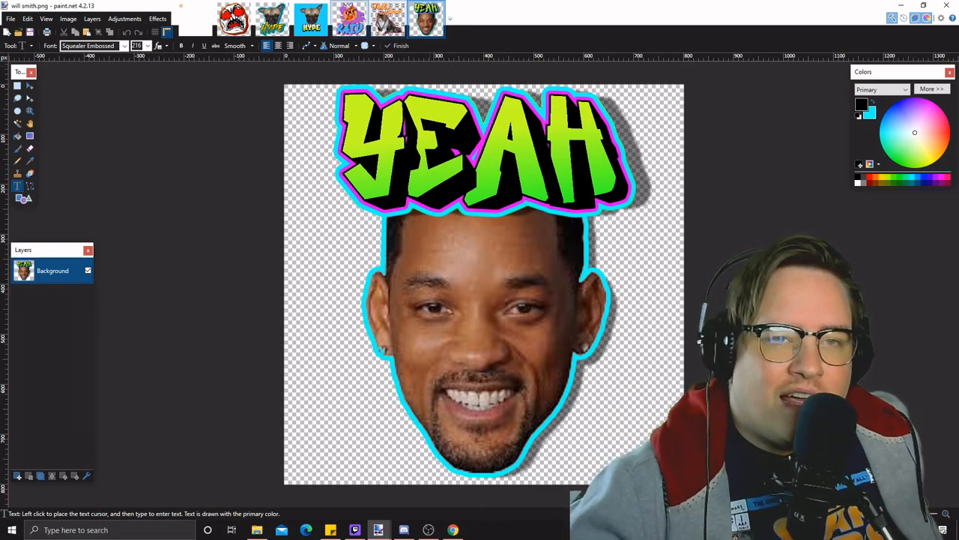
click(388, 18)
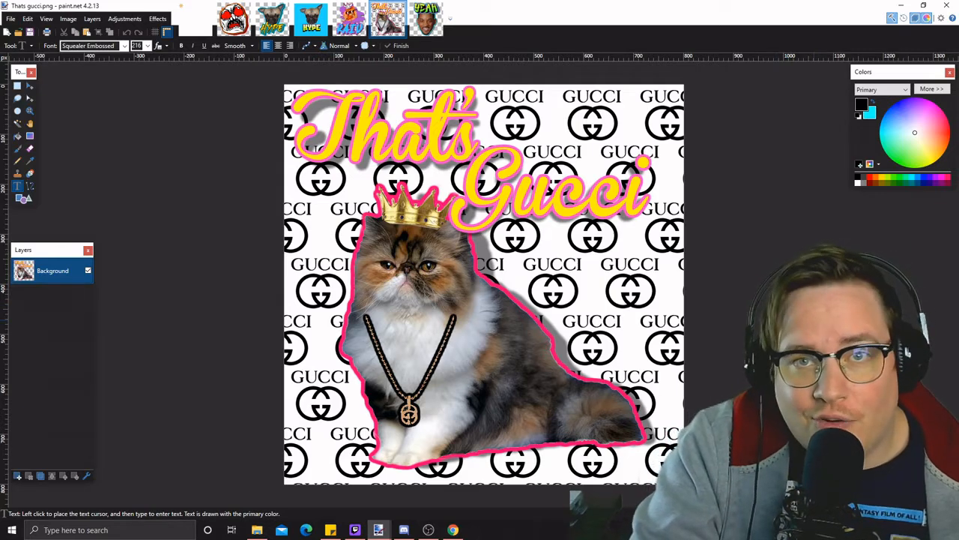
click(233, 19)
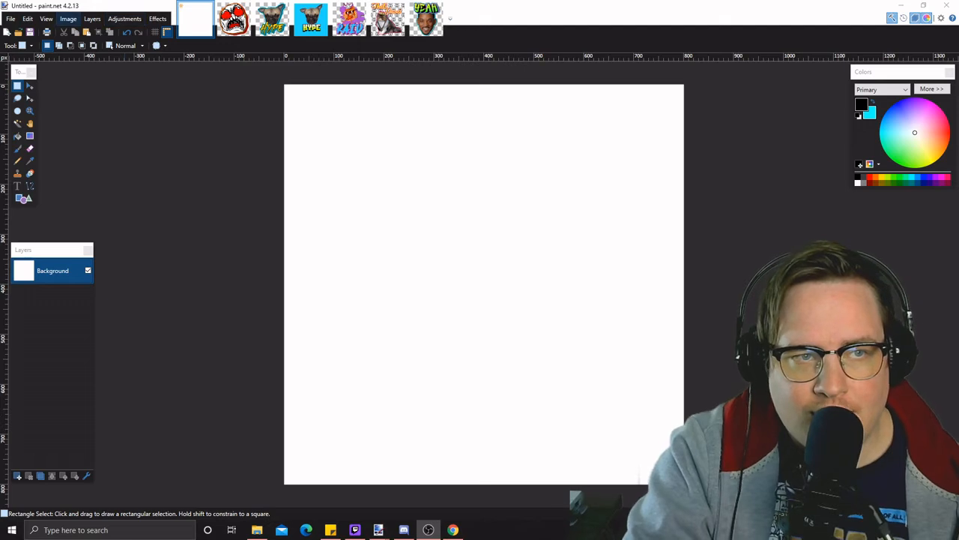
- Resize the blank image to 800 × 800 pixels and open the font choices for the Text tool
click(68, 18)
key(ctrl+r)
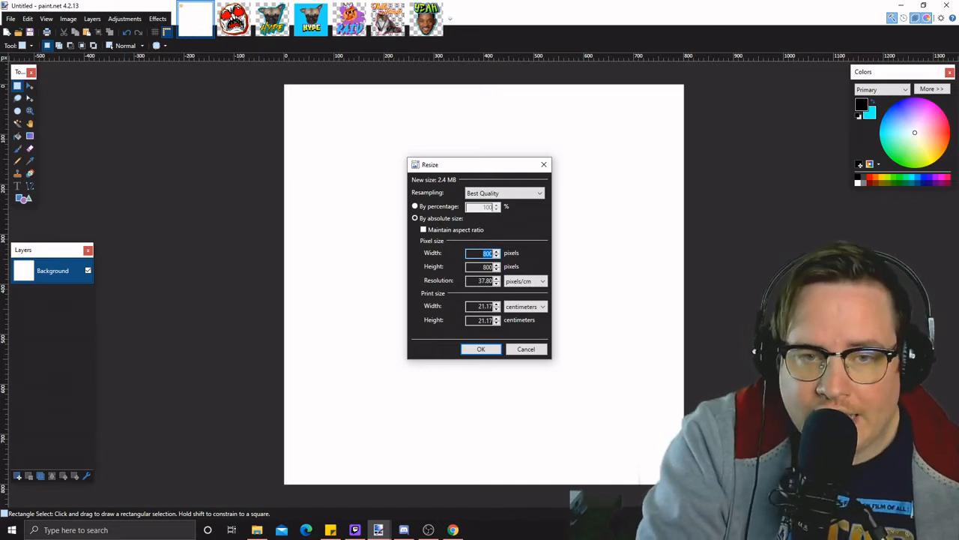
key(Return)
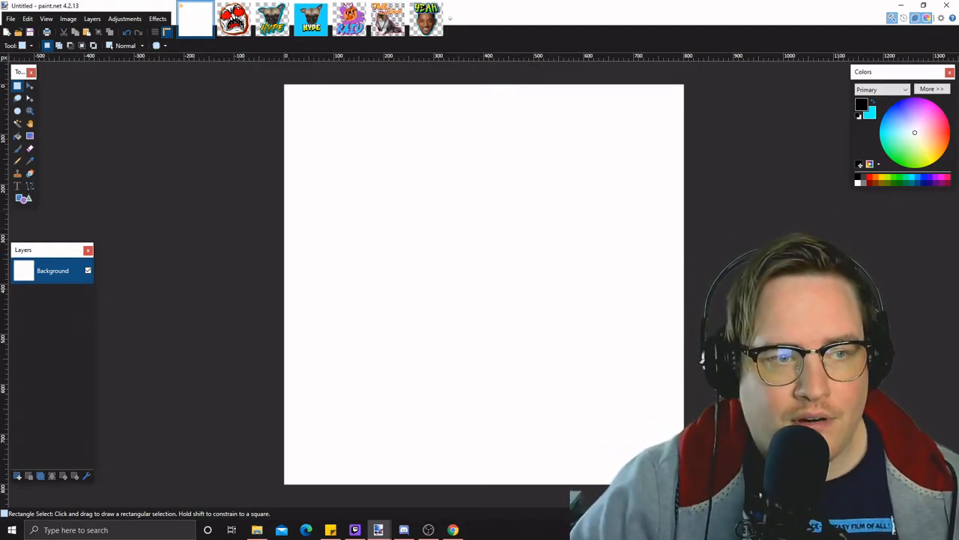
click(17, 185)
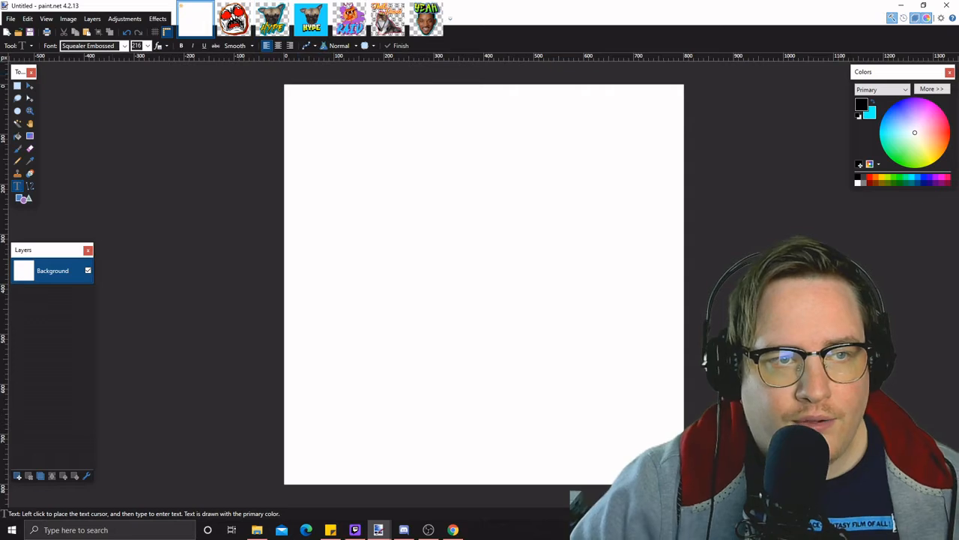
click(124, 46)
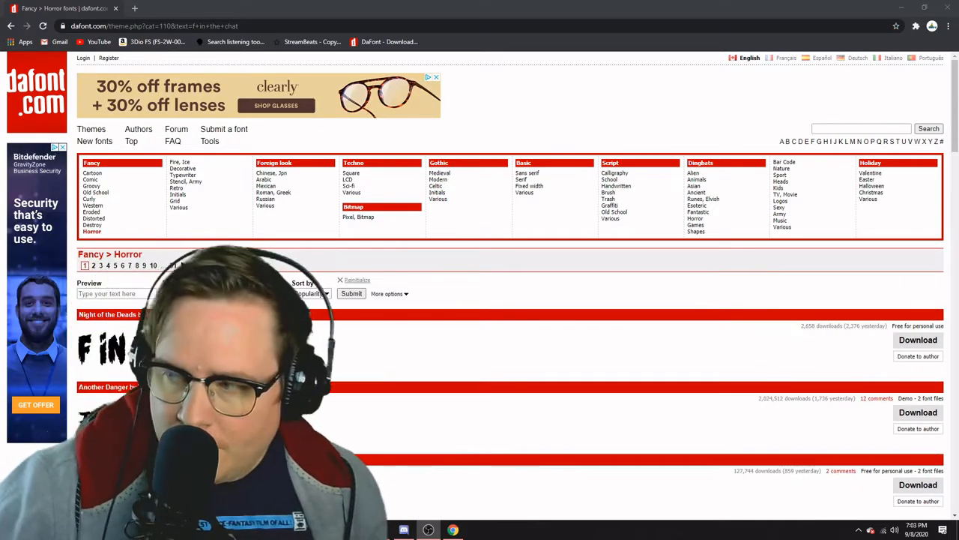
- On DaFont's Fancy > Horror page in the browser, preview the fonts with the text "F in the chat" and browse them
scroll(510, 285, down, 2)
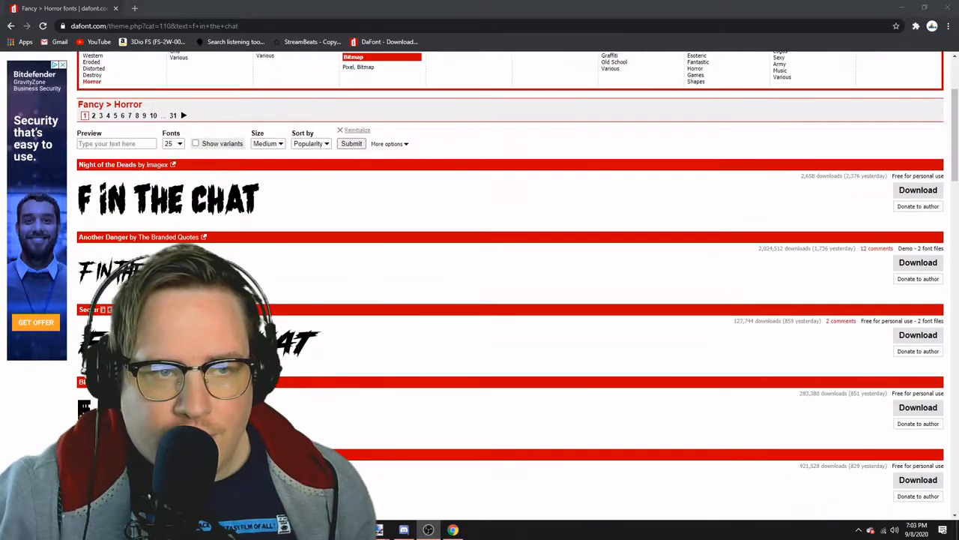
click(116, 143)
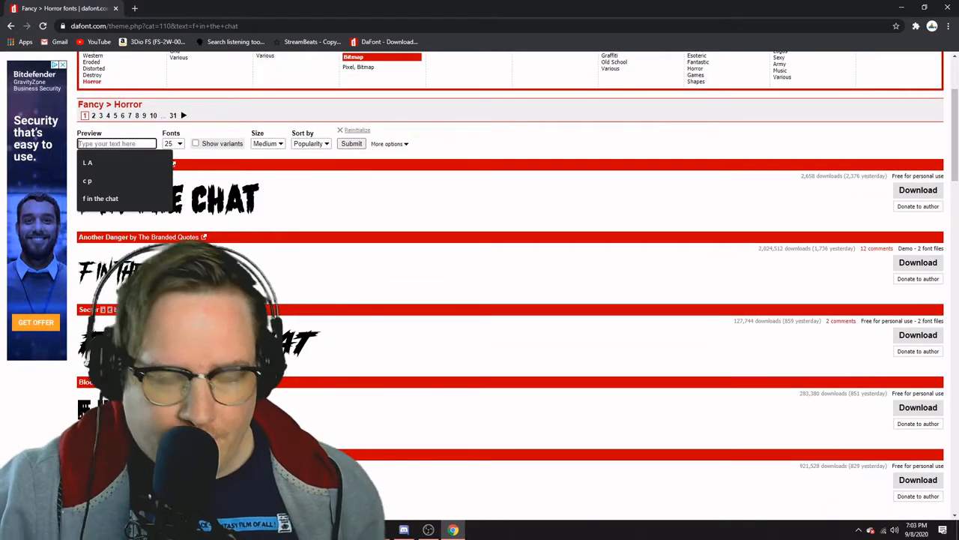
text(F)
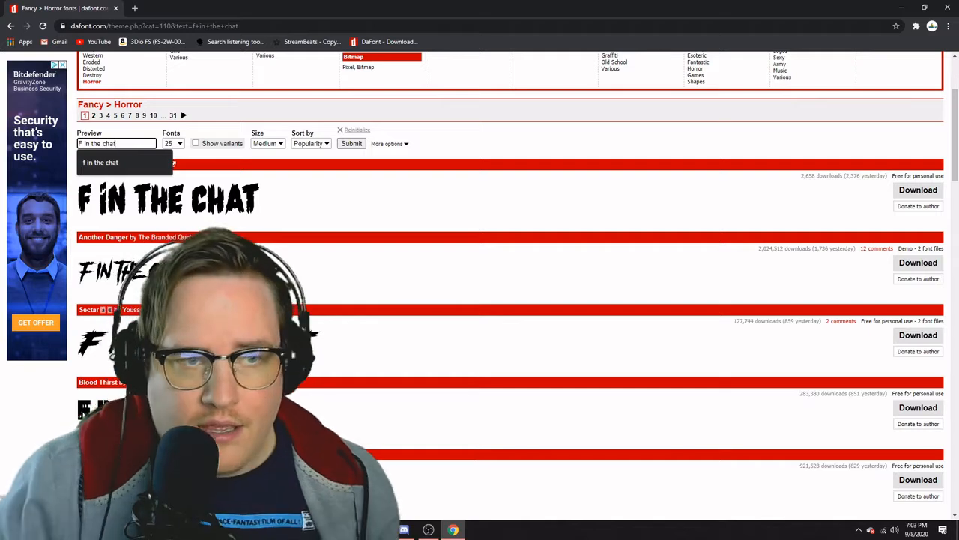
text( in the chat)
key(Return)
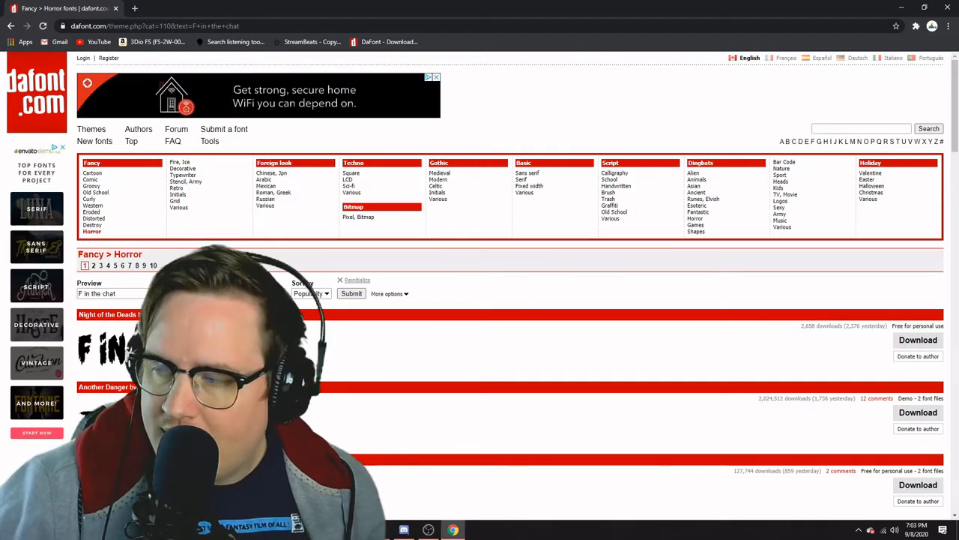
scroll(480, 300, down, 5)
scroll(510, 285, down, 2)
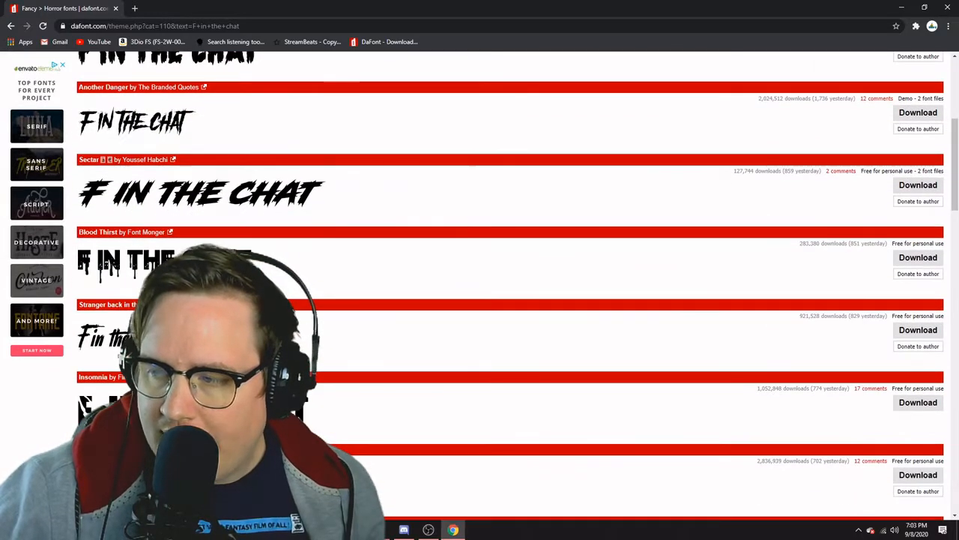
scroll(510, 285, down, 3)
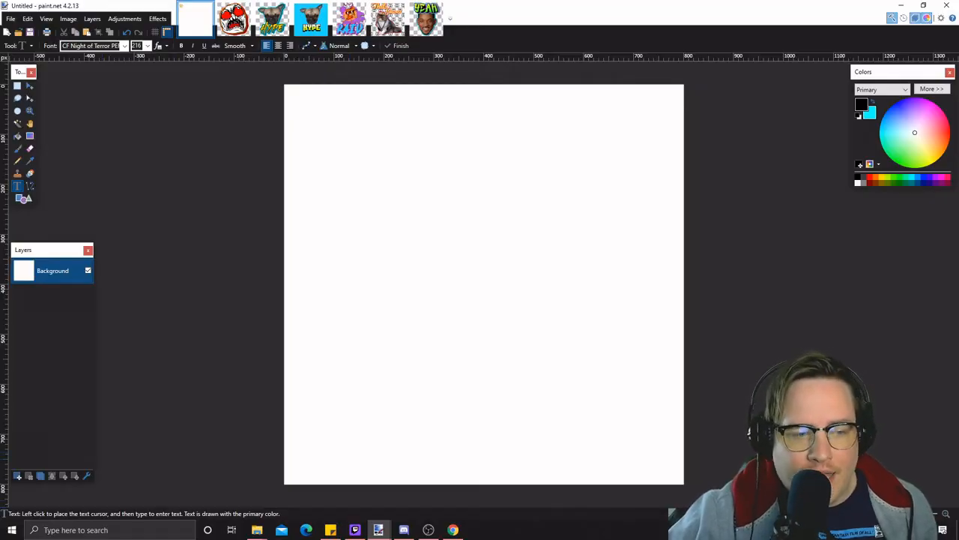
- In paint.net, add a new layer and write a green "F" at size 288 in the upper middle of the canvas
click(17, 475)
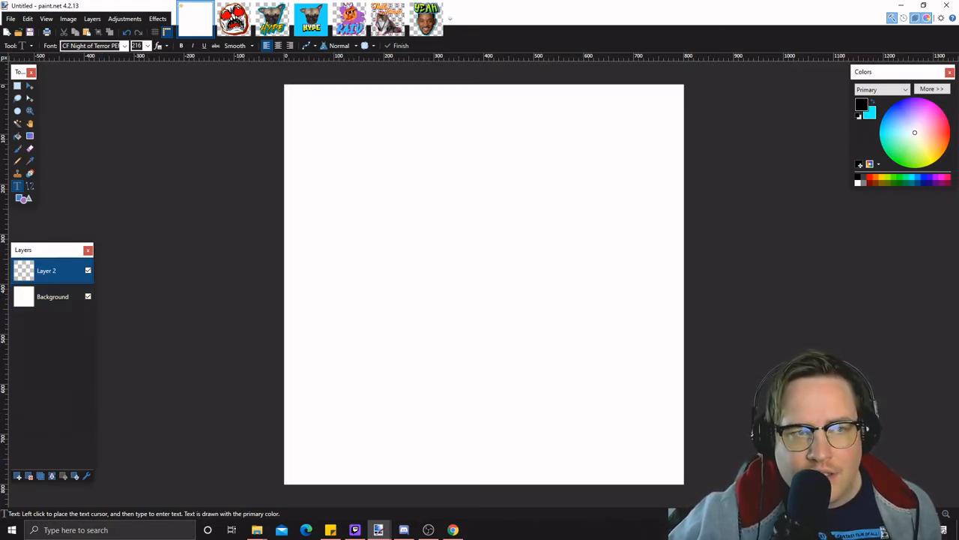
click(147, 46)
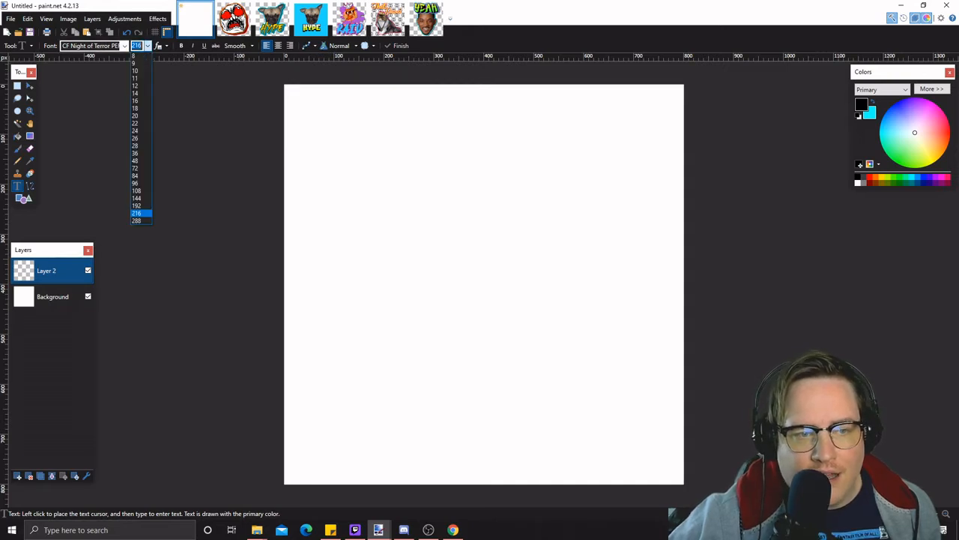
click(137, 221)
click(398, 291)
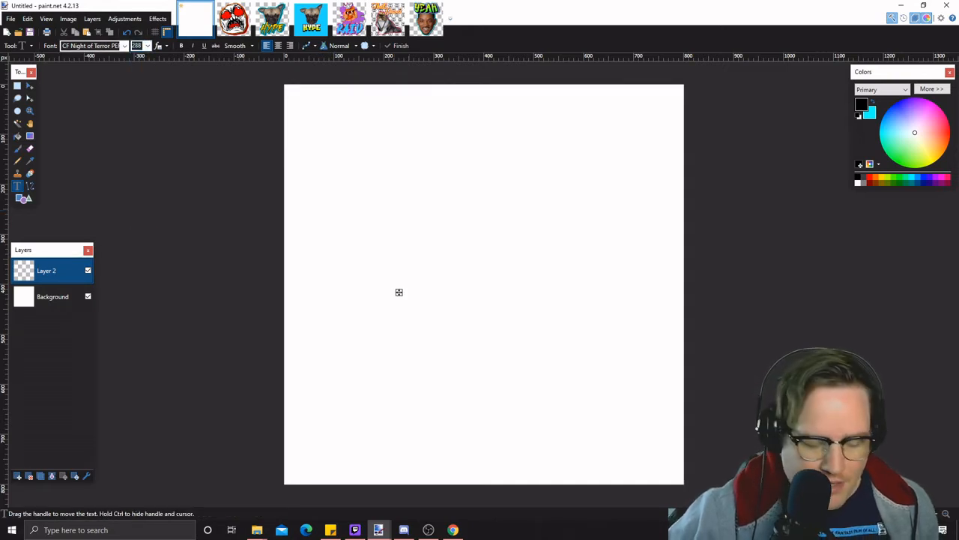
text(F)
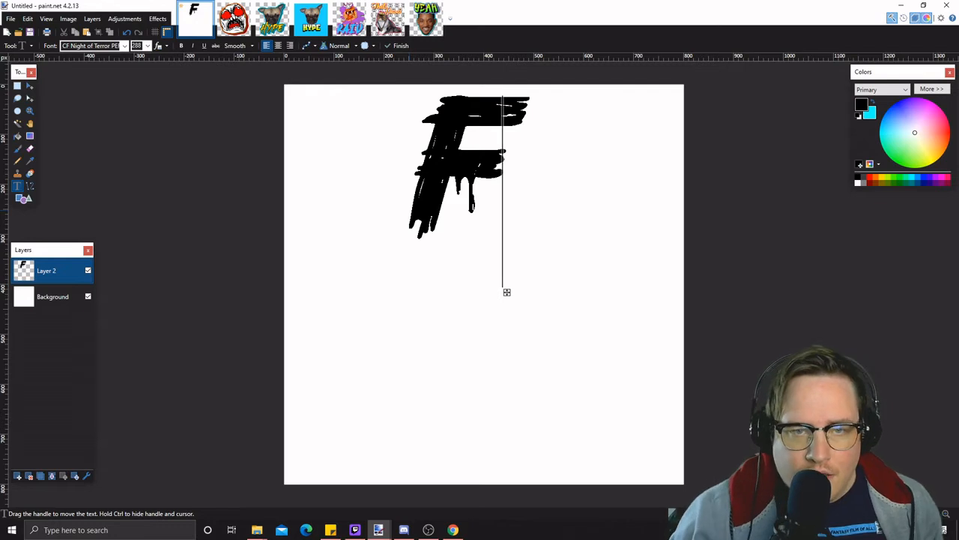
drag(507, 291, 517, 312)
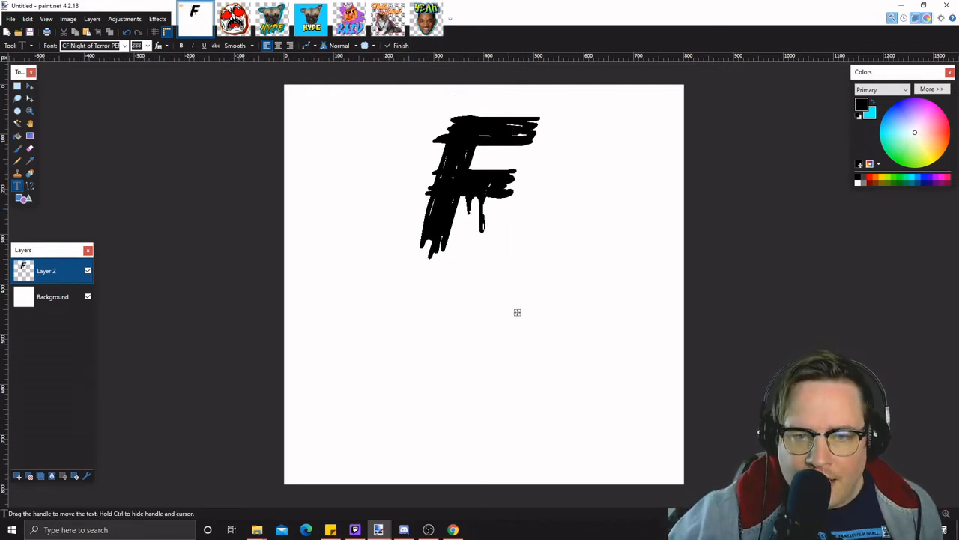
click(893, 177)
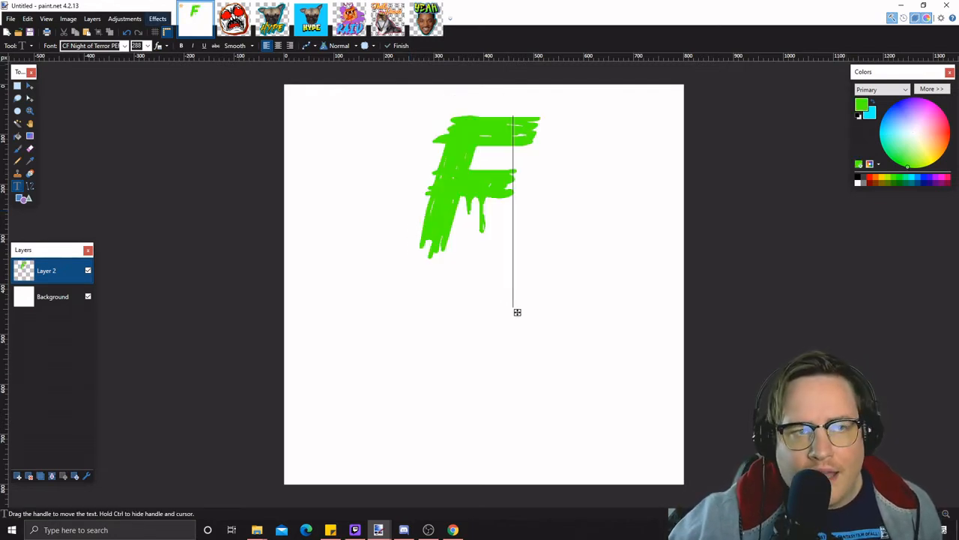
- Apply the Outline Object effect to the green F with a thick black outline
click(158, 18)
mouse_move(192, 101)
click(270, 153)
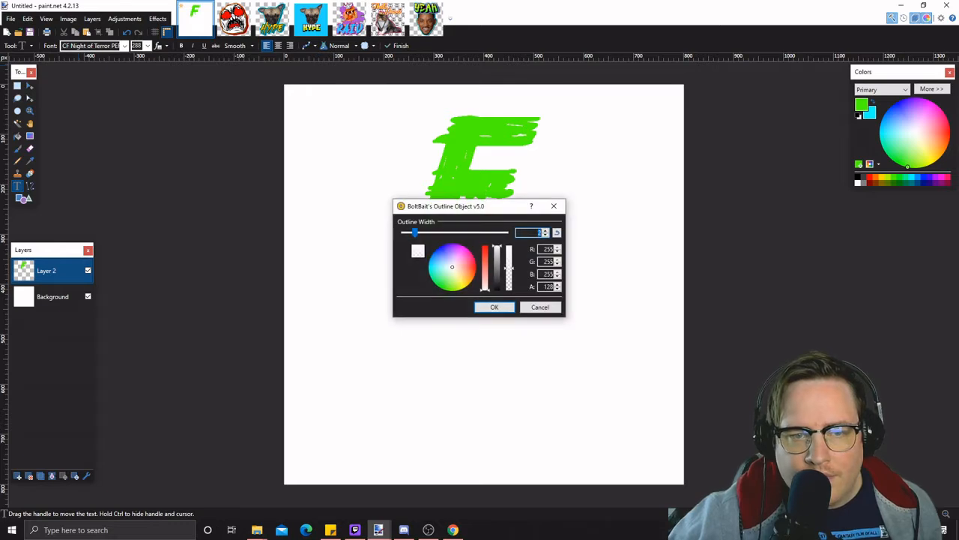
click(497, 289)
drag(415, 232, 495, 232)
click(495, 307)
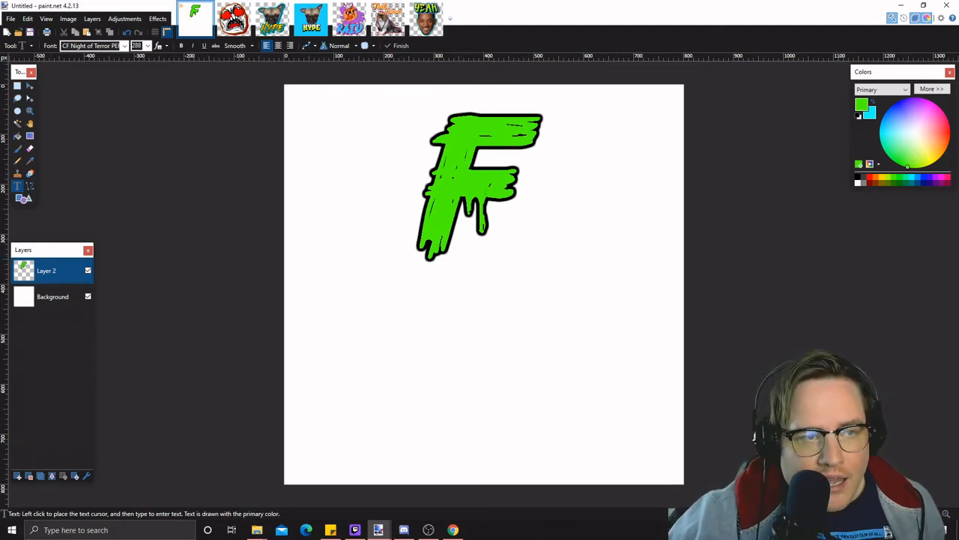
- Enlarge the outlined F layer to a bounding box of about 1022 × 1048 pixels and shift the letter left of centre
key(m)
drag(465, 188, 472, 271)
drag(691, 168, 755, 141)
drag(455, 254, 404, 211)
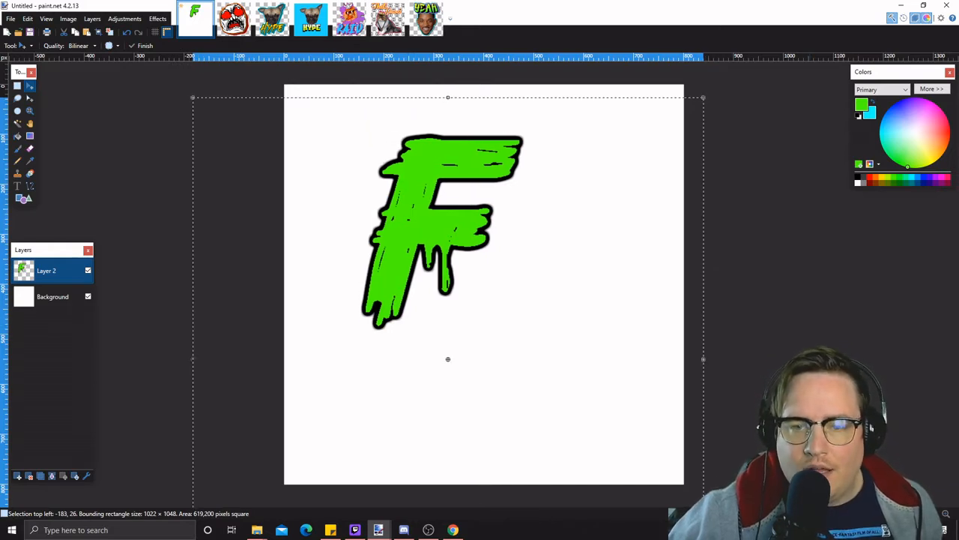
- Enlarge the F layer further to about 1300 × 1332 pixels and position the letter near the canvas's upper edge
key(ctrl+d)
drag(404, 211, 492, 314)
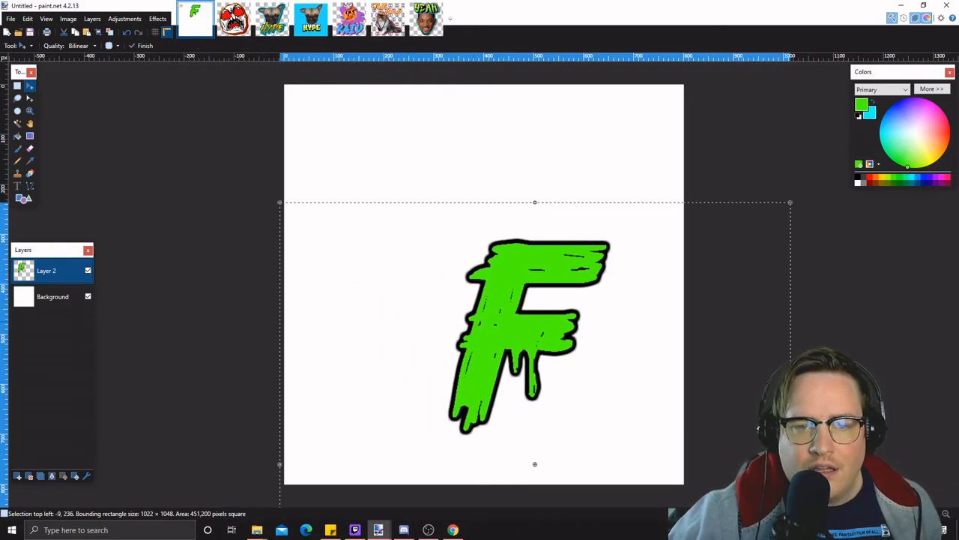
drag(279, 202, 140, 61)
mouse_move(450, 225)
mouse_down()
mouse_move(463, 211)
mouse_move(431, 209)
mouse_move(461, 211)
mouse_up()
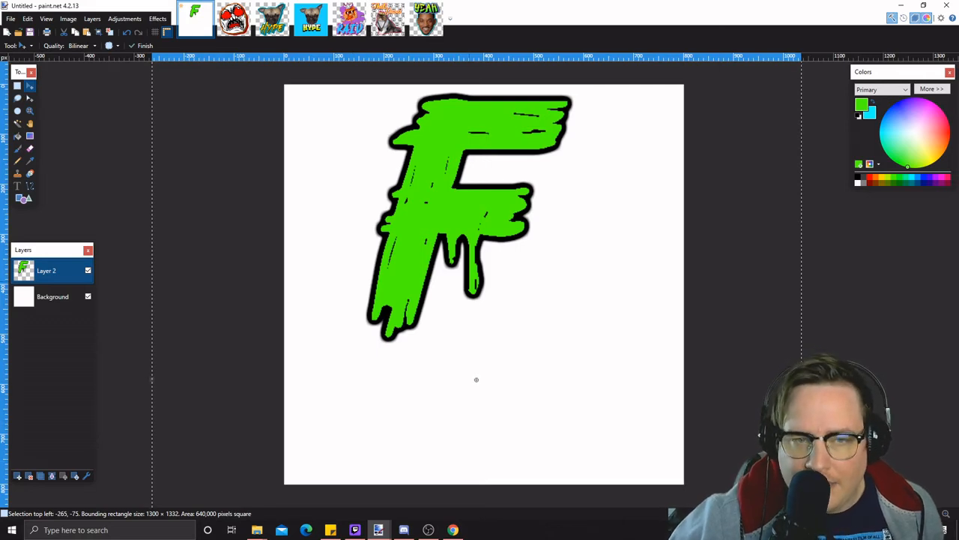
- Add a new layer and write "IN THE CHAT" in green at size 192 below the F
scroll(476, 379, down, 2)
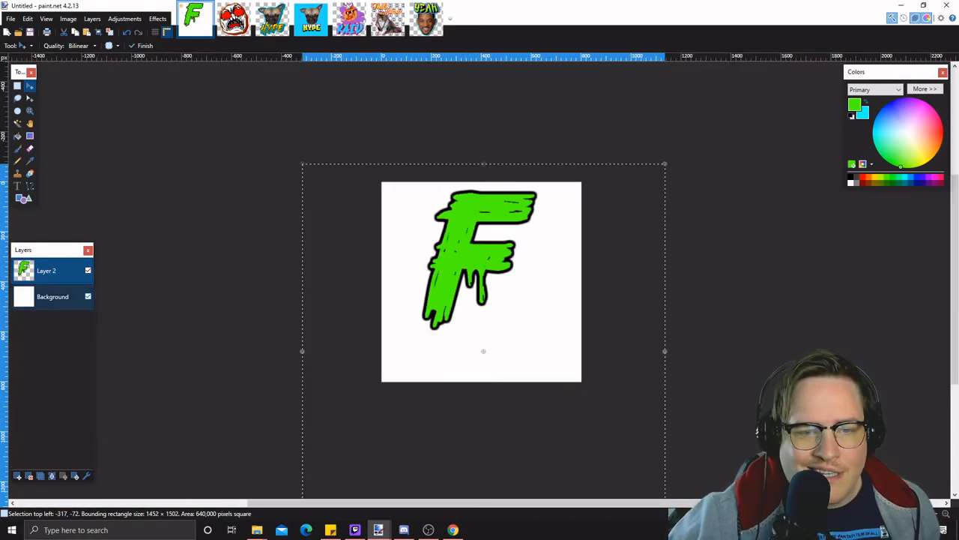
click(18, 475)
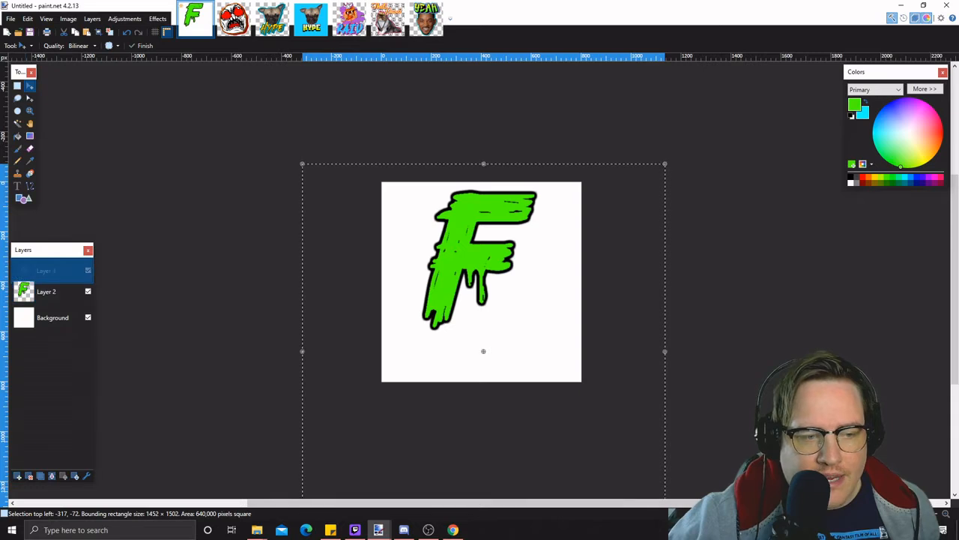
key(t)
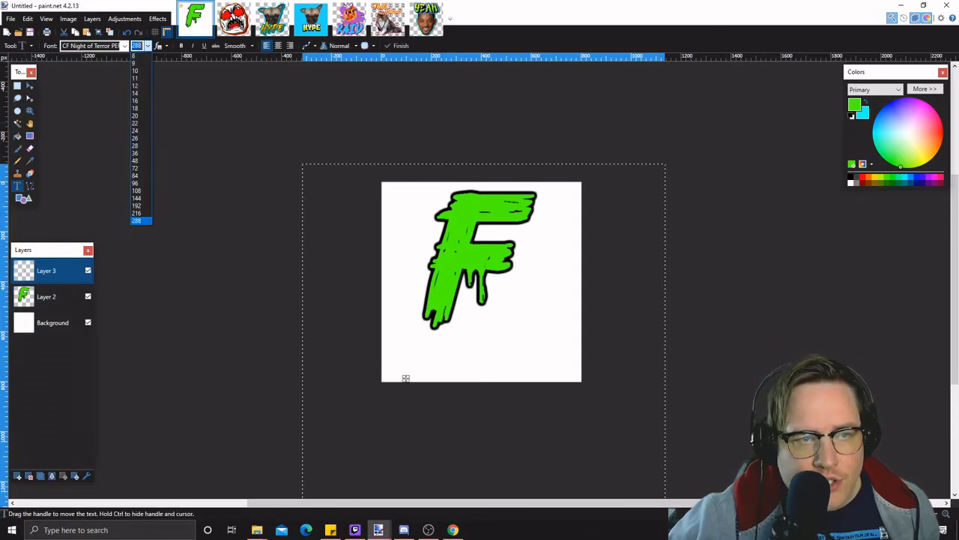
key(Down)
key(Down)
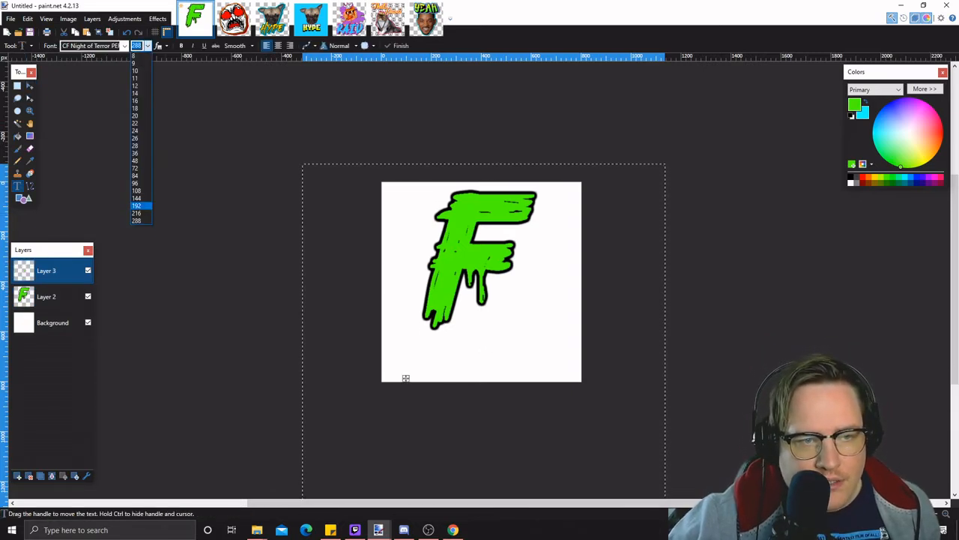
key(Return)
text(I)
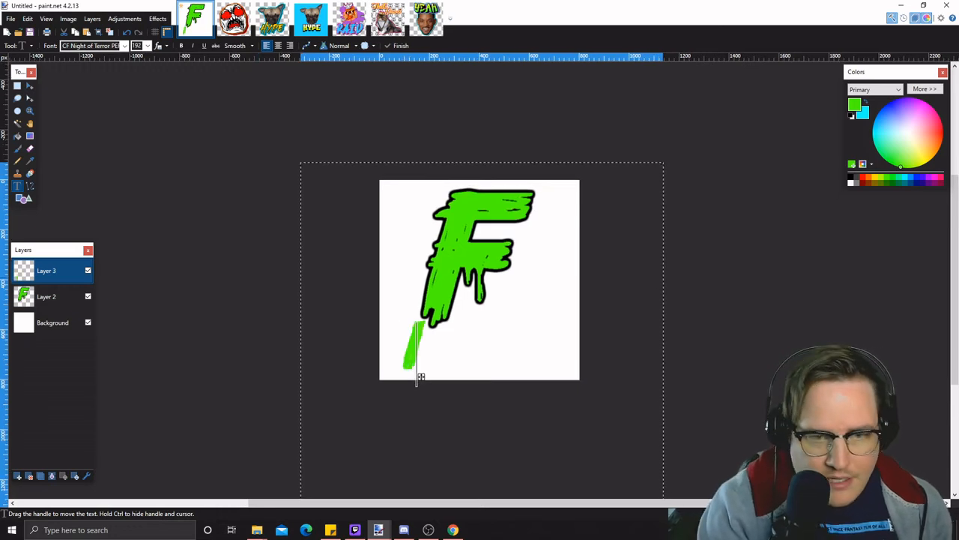
text(NTHE)
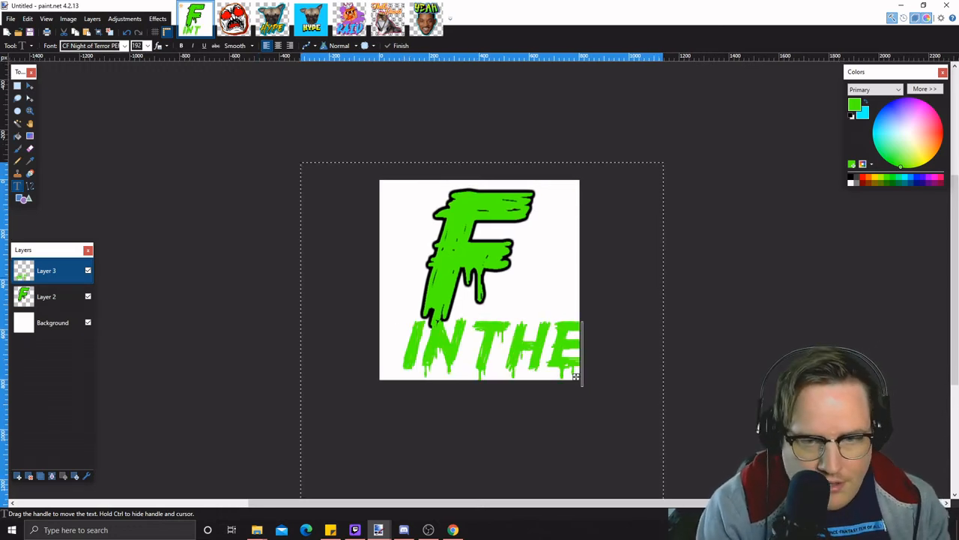
text(CHAT)
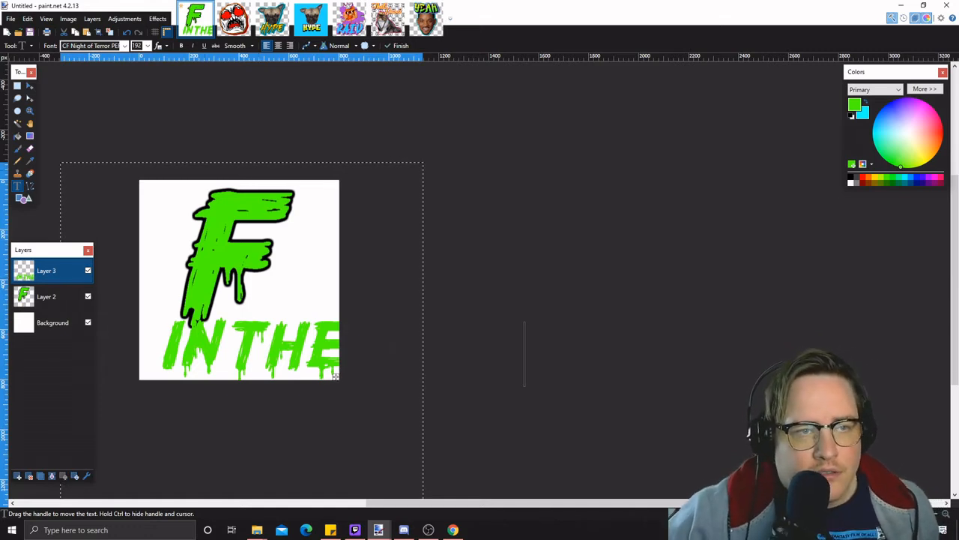
- Set the "IN THE CHAT" text size to 108 and delete its final T
click(148, 46)
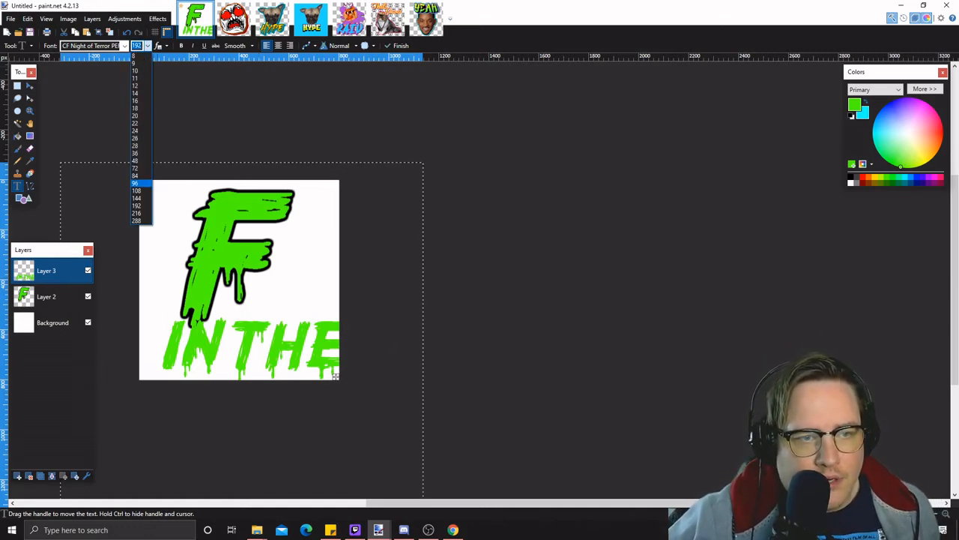
key(Return)
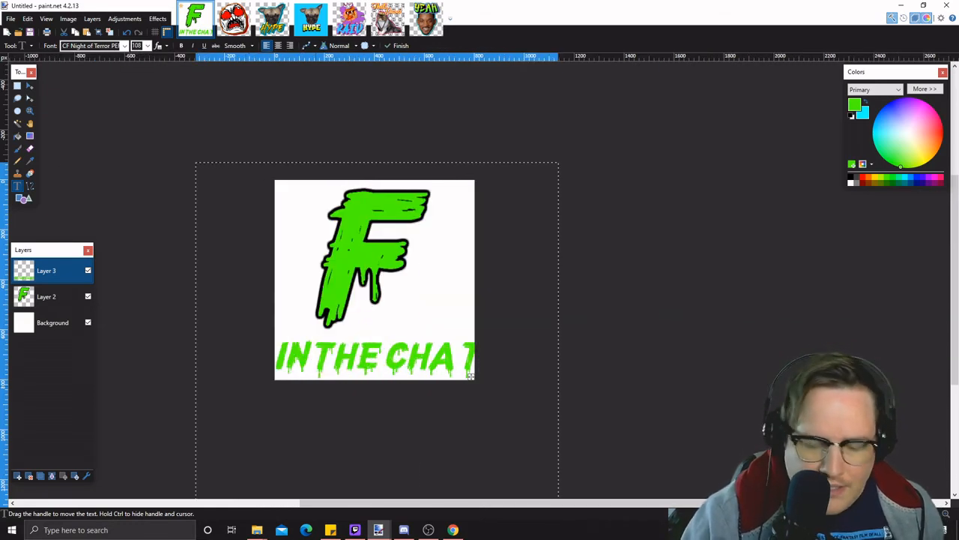
key(Left)
text(0)
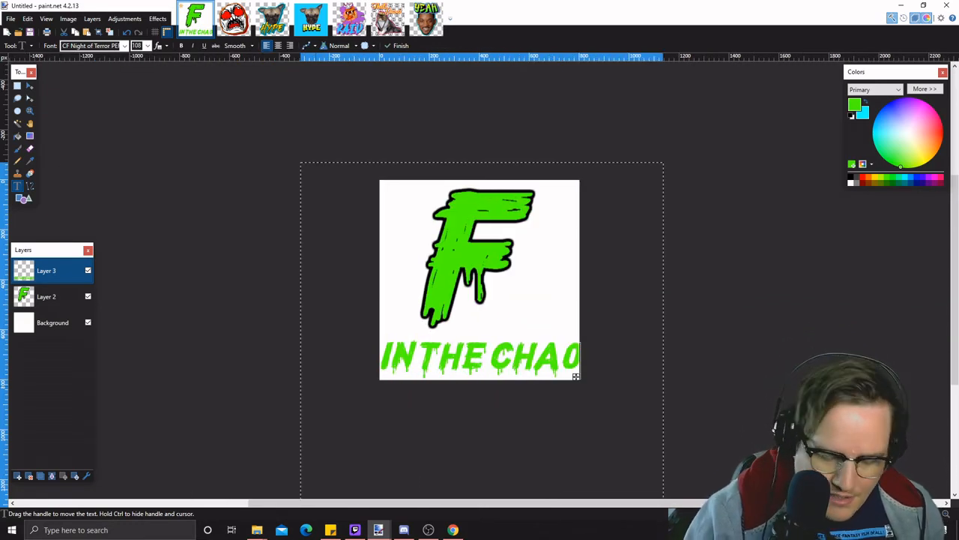
key(BackSpace)
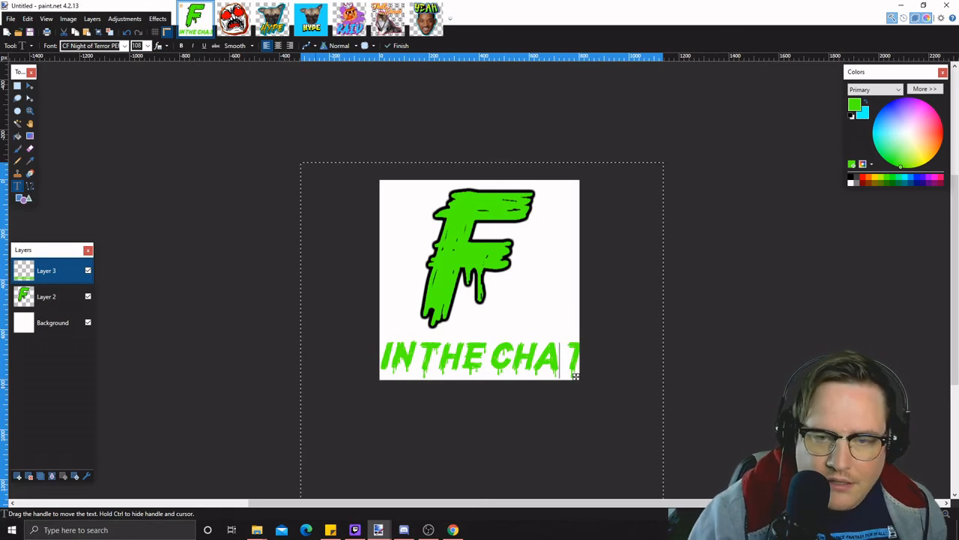
key(Delete)
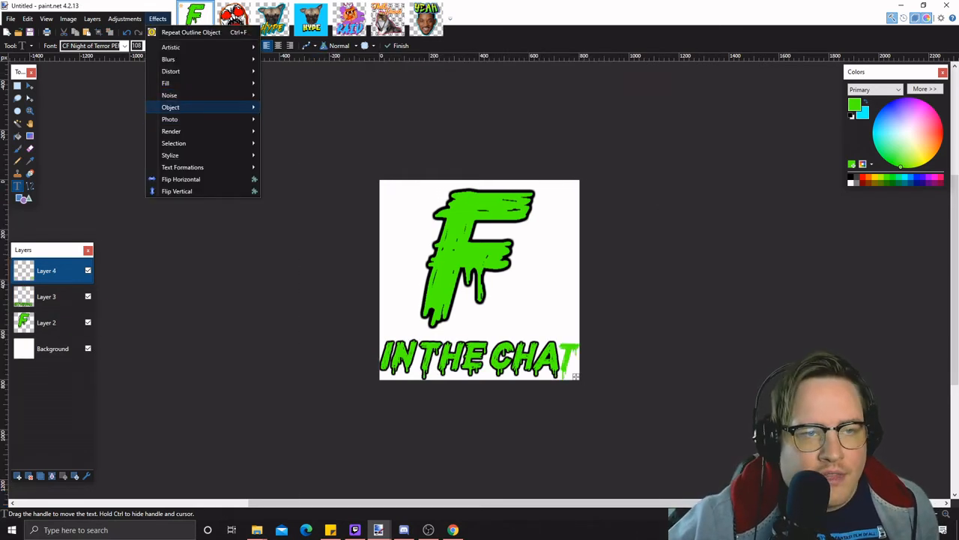
- Apply the Outline Object effect to the separate T layer and merge it down into the "IN THE CHA" layer
mouse_move(180, 107)
click(303, 156)
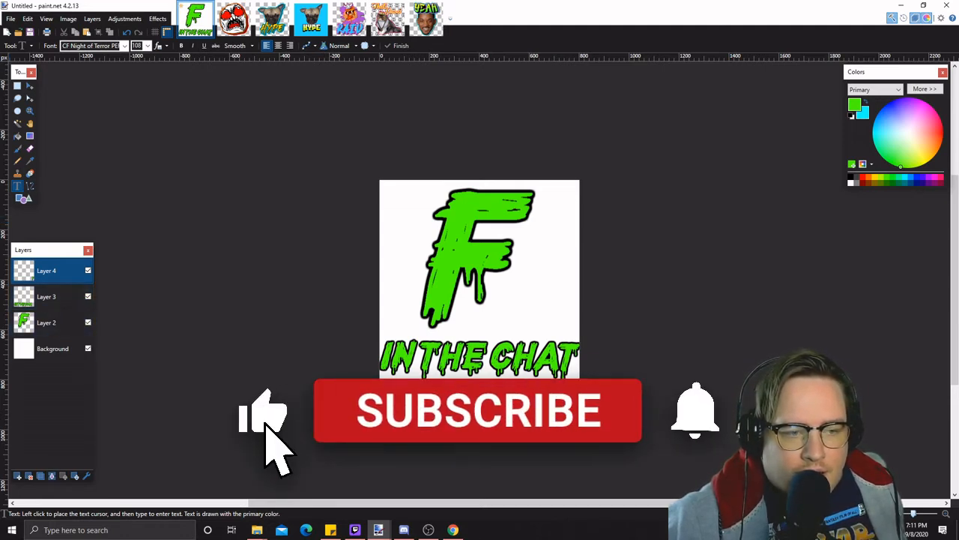
key(ctrl+m)
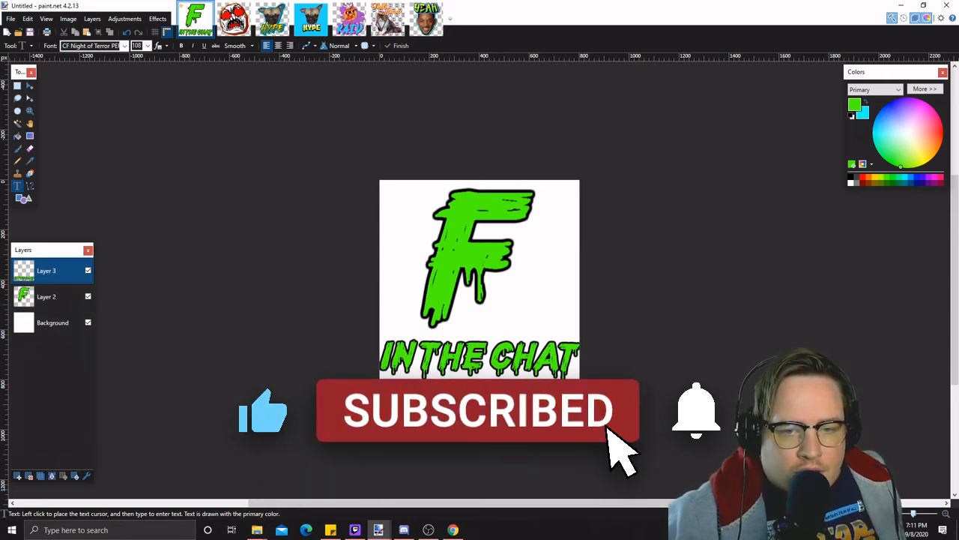
- Move the "IN THE CHAT" layer up about 16 pixels and right about 6 pixels, and deselect it
click(30, 86)
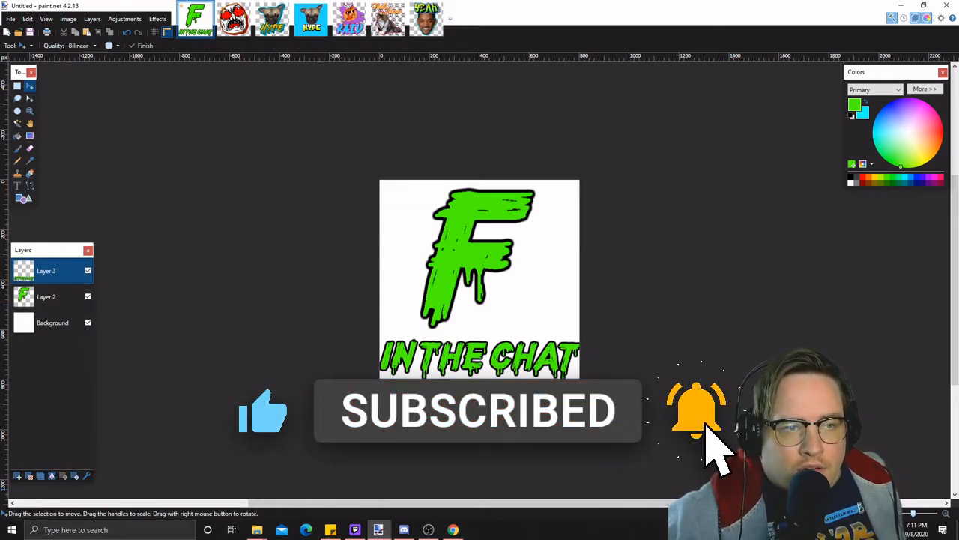
mouse_move(595, 395)
mouse_down()
mouse_move(606, 378)
mouse_move(594, 387)
mouse_move(555, 378)
mouse_move(597, 391)
mouse_up()
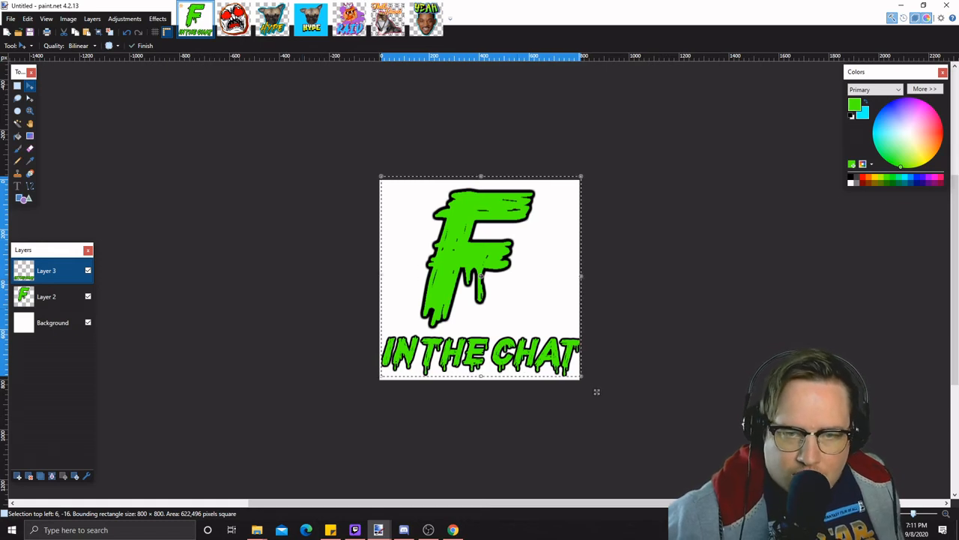
key(ctrl+d)
key(s)
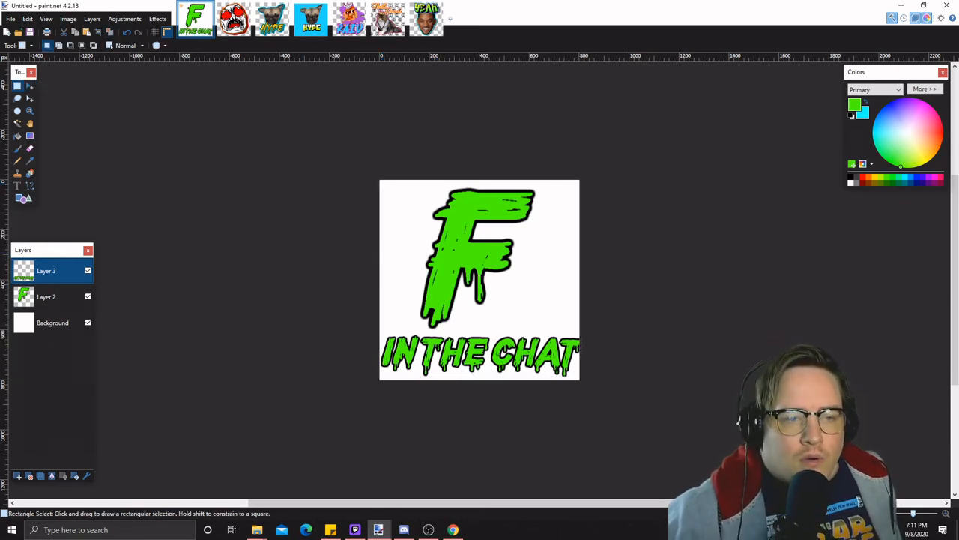
- Enlarge the F on Layer 2 to fill the space between the canvas's upper edge and the "IN THE CHAT" text
click(52, 296)
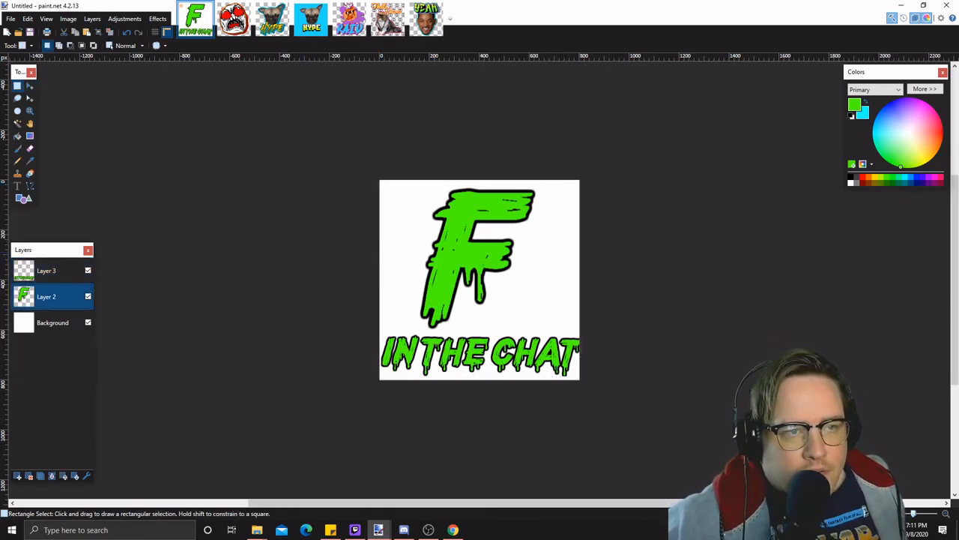
key(m)
drag(596, 395, 623, 406)
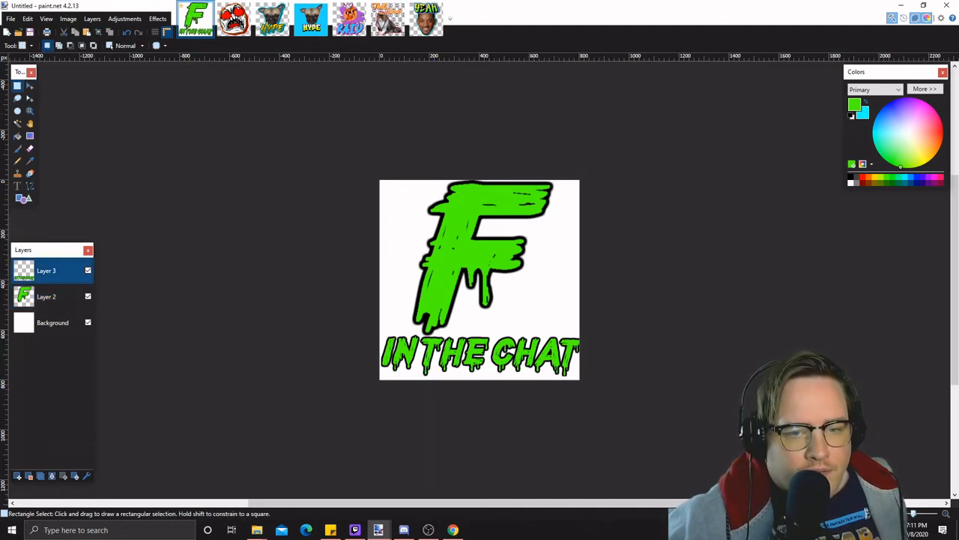
- Merge the text layer into the F layer and apply Object Shadow with light direction about -41.9 and offset 5.8
click(157, 19)
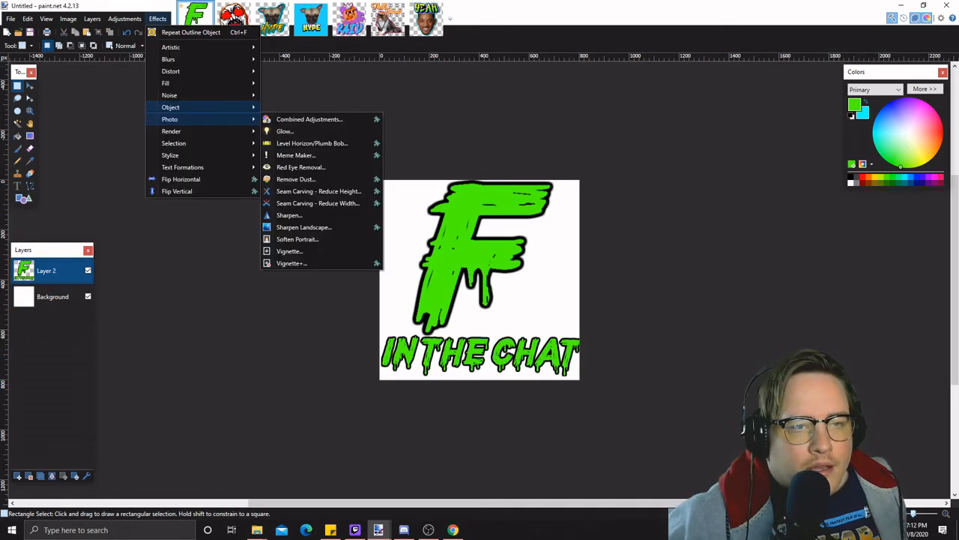
mouse_move(202, 107)
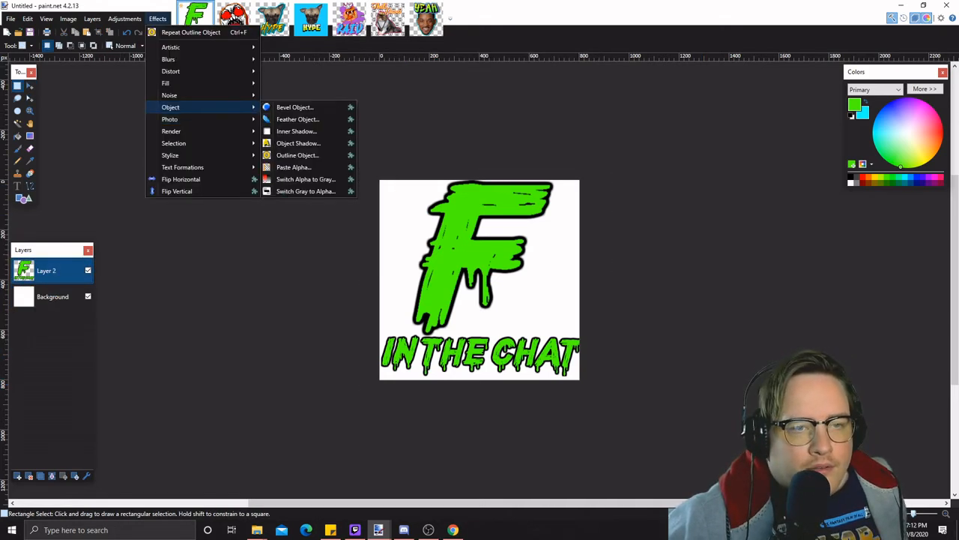
click(299, 143)
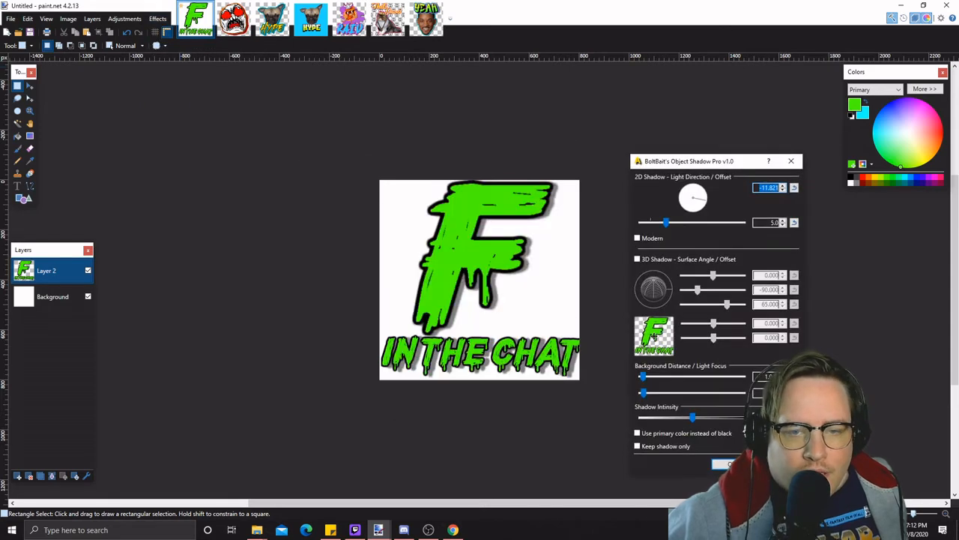
drag(665, 223, 663, 222)
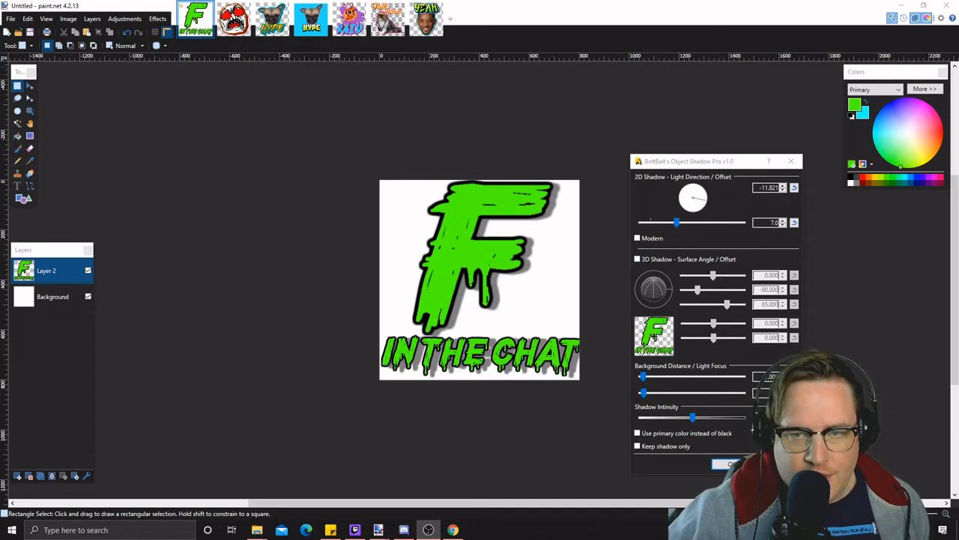
mouse_move(677, 221)
mouse_down()
mouse_move(743, 221)
mouse_move(641, 222)
mouse_move(702, 206)
mouse_up()
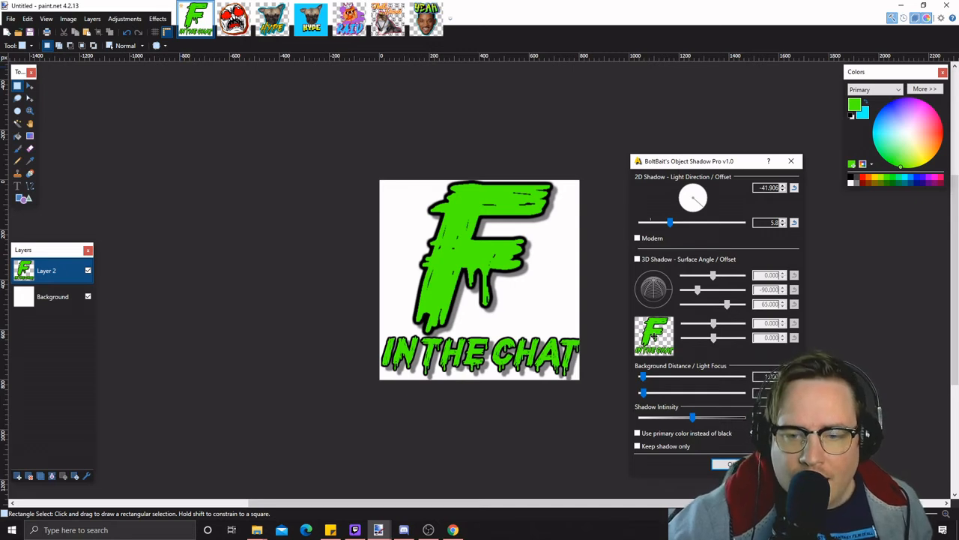
key(Return)
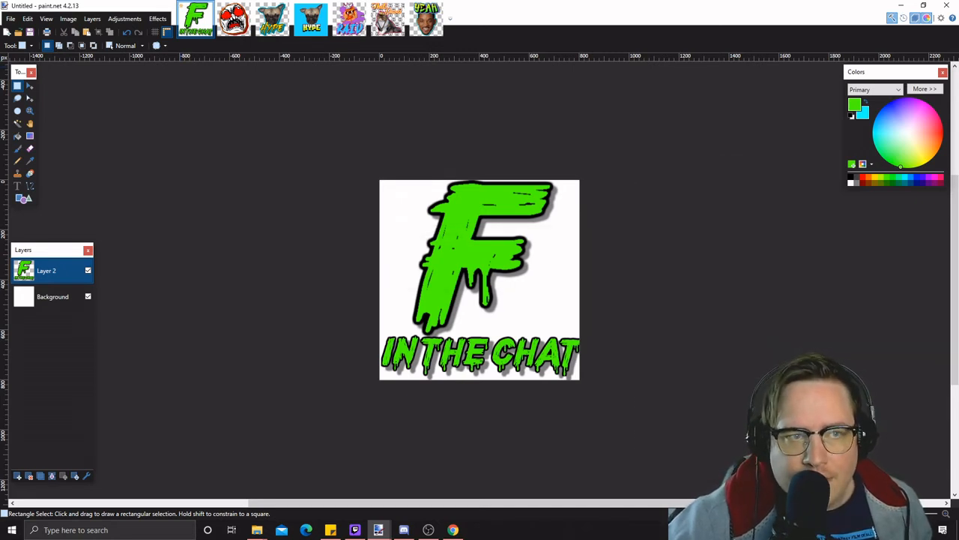
- Apply Outline Object to the merged lettering with width 8 and a semi-transparent green, R 6, G 201, B 0, A 128
click(157, 19)
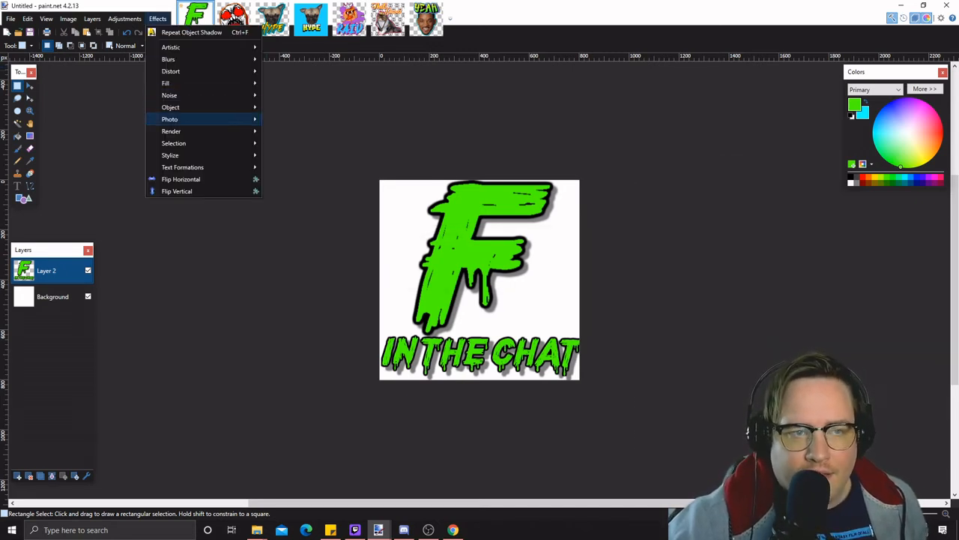
mouse_move(169, 119)
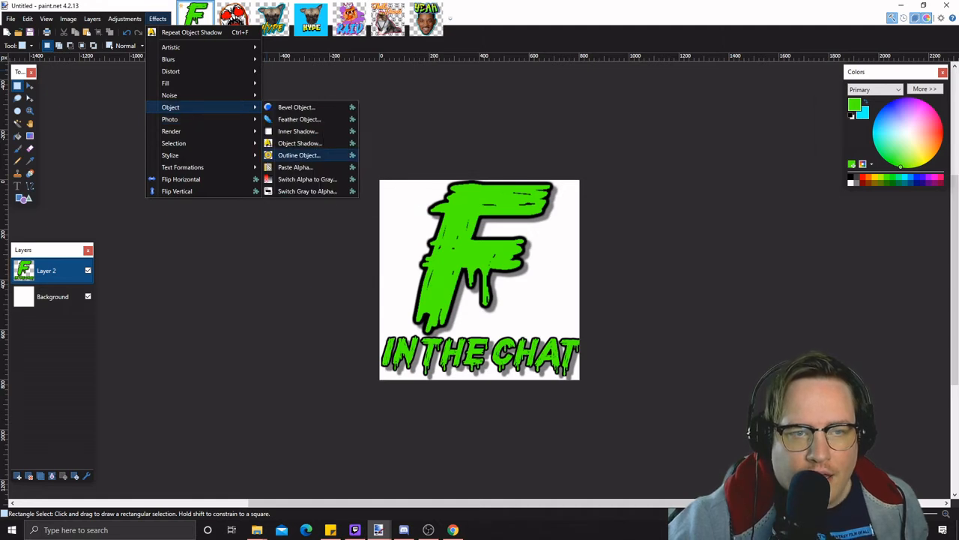
click(299, 155)
drag(509, 210, 640, 230)
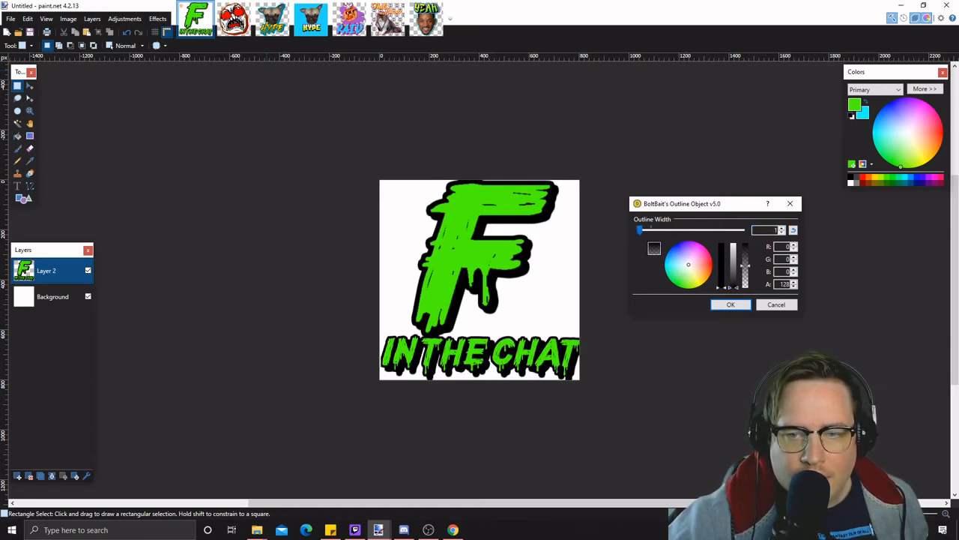
drag(733, 287, 733, 260)
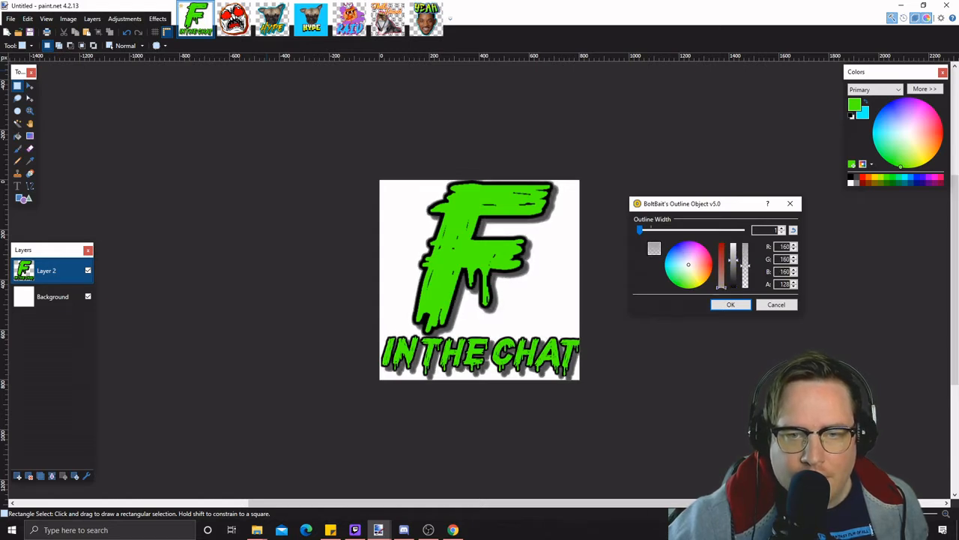
drag(640, 230, 697, 230)
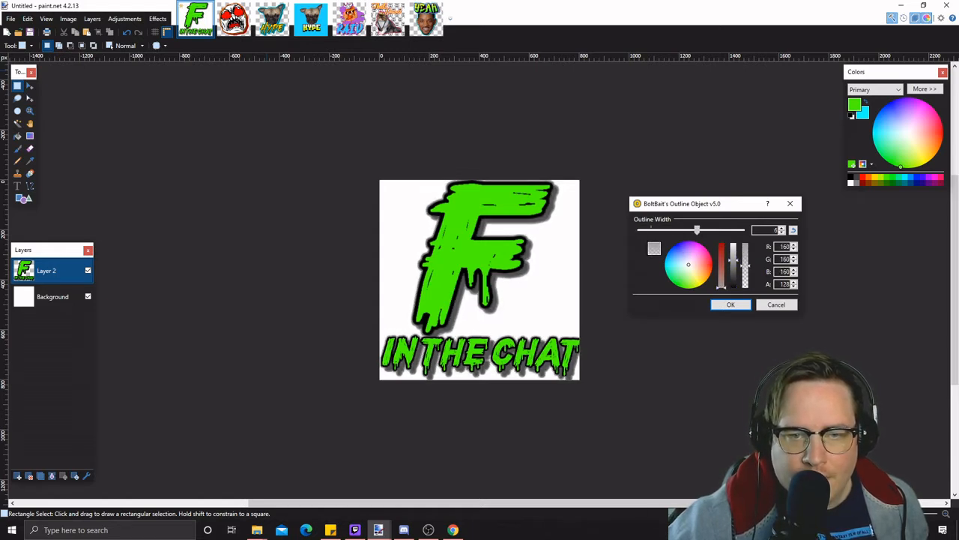
mouse_move(689, 265)
mouse_down()
mouse_move(708, 272)
mouse_move(702, 282)
mouse_move(677, 284)
mouse_up()
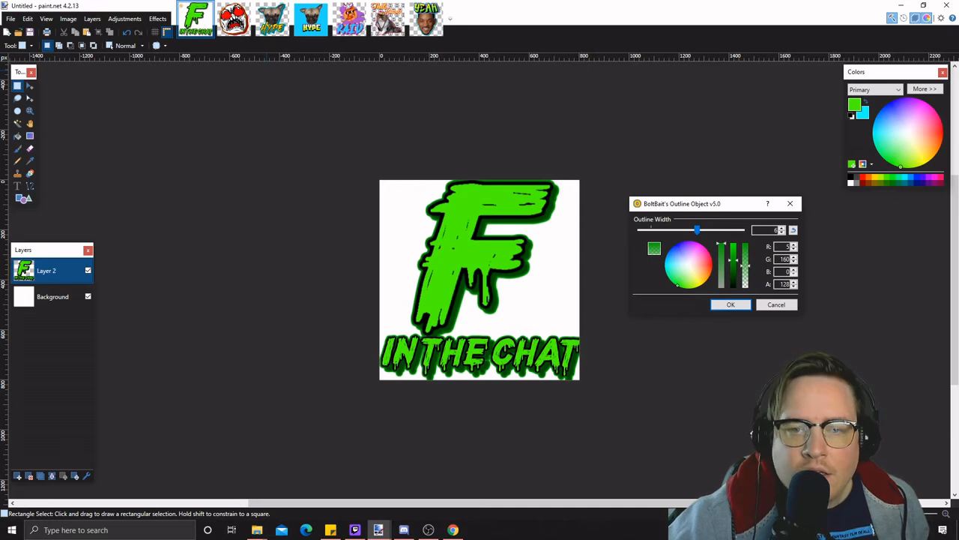
mouse_move(697, 231)
mouse_down()
mouse_move(719, 231)
mouse_move(734, 255)
mouse_move(734, 243)
mouse_move(734, 286)
mouse_move(733, 265)
mouse_up()
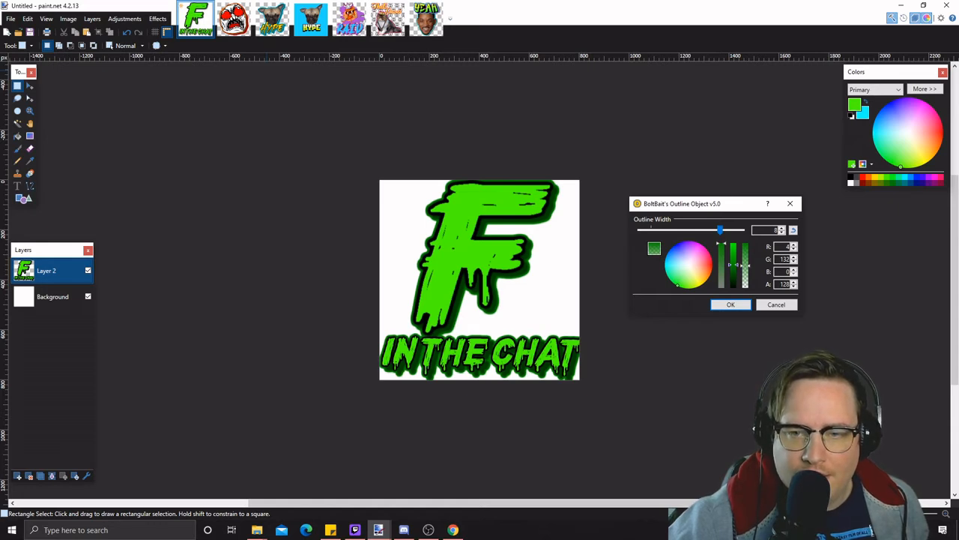
drag(734, 265, 734, 253)
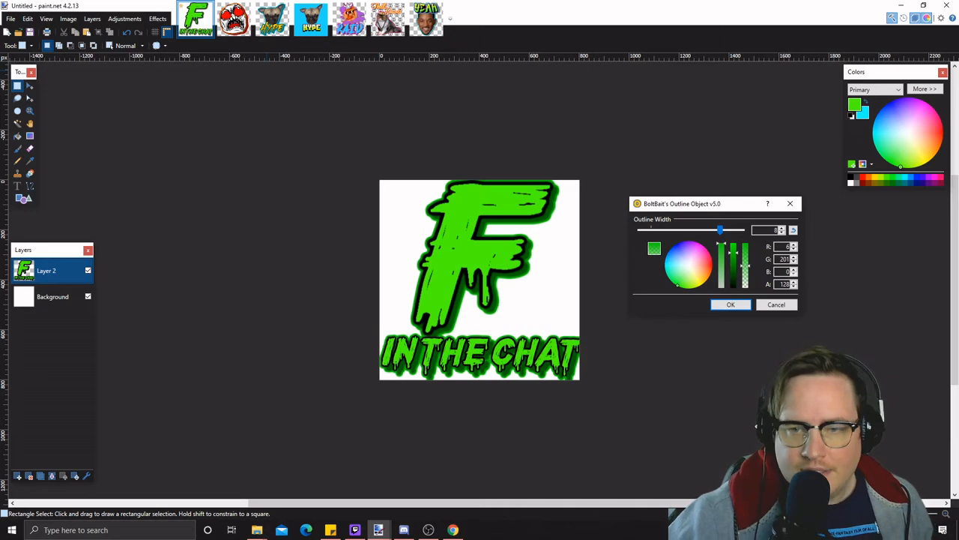
click(731, 304)
- Delete the white Background layer
click(53, 296)
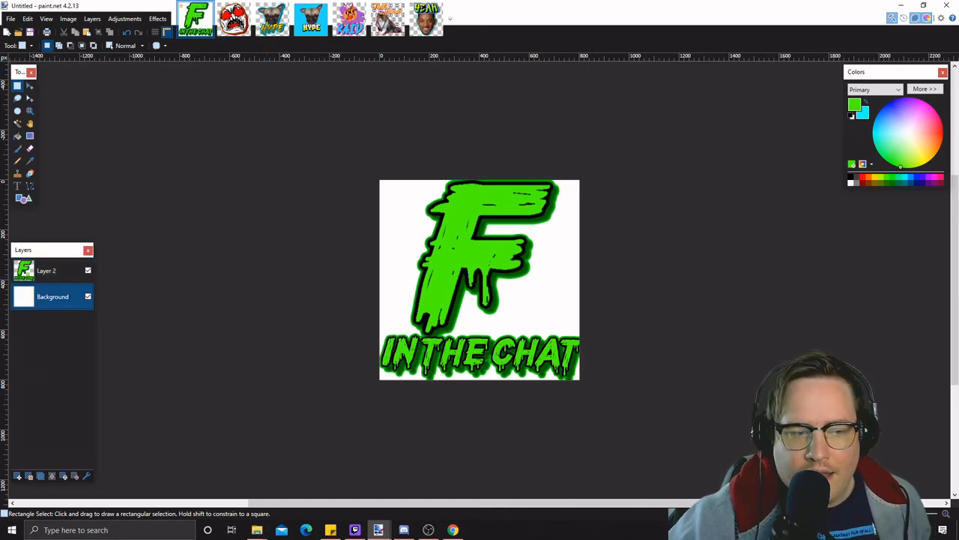
click(29, 476)
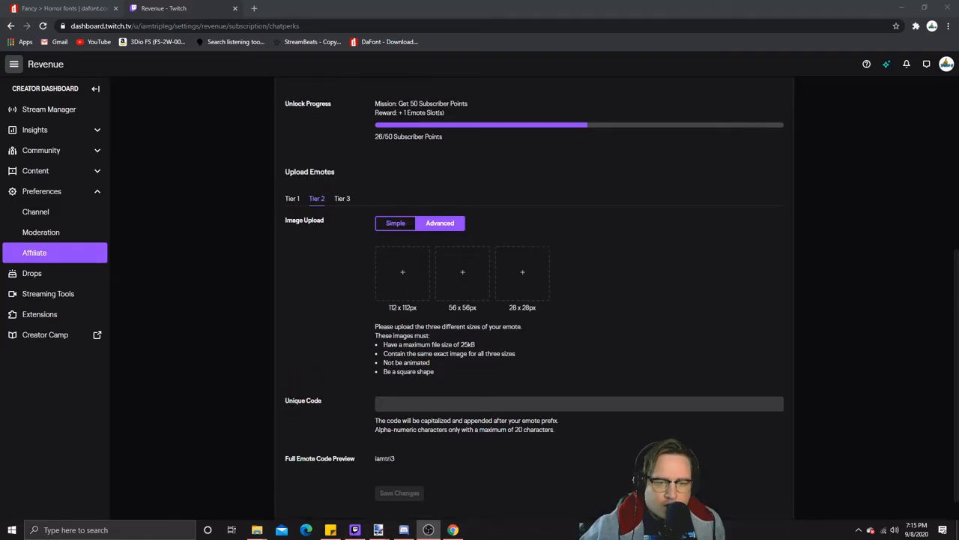
- Enter finthechat as the unique code for the Tier 2 emote
scroll(534, 308, up, 4)
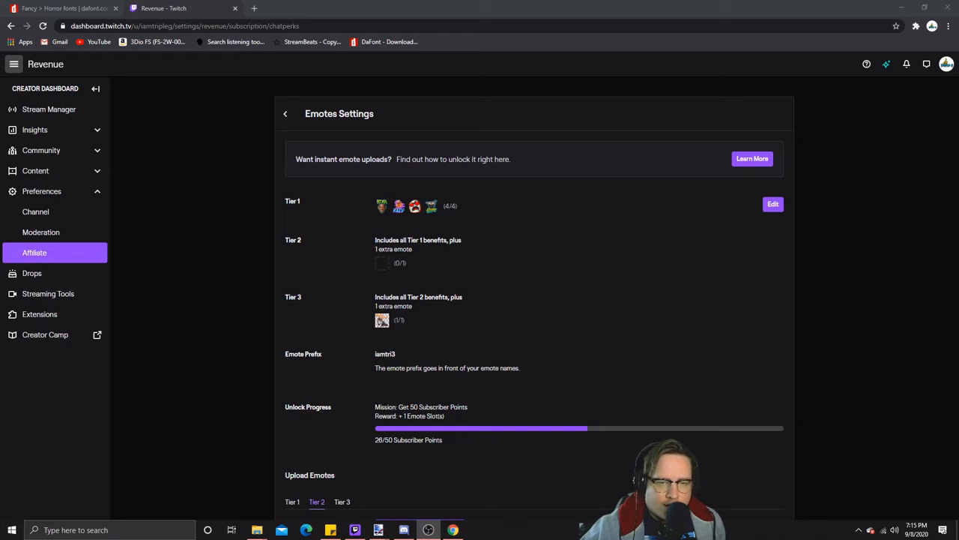
scroll(420, 224, down, 2)
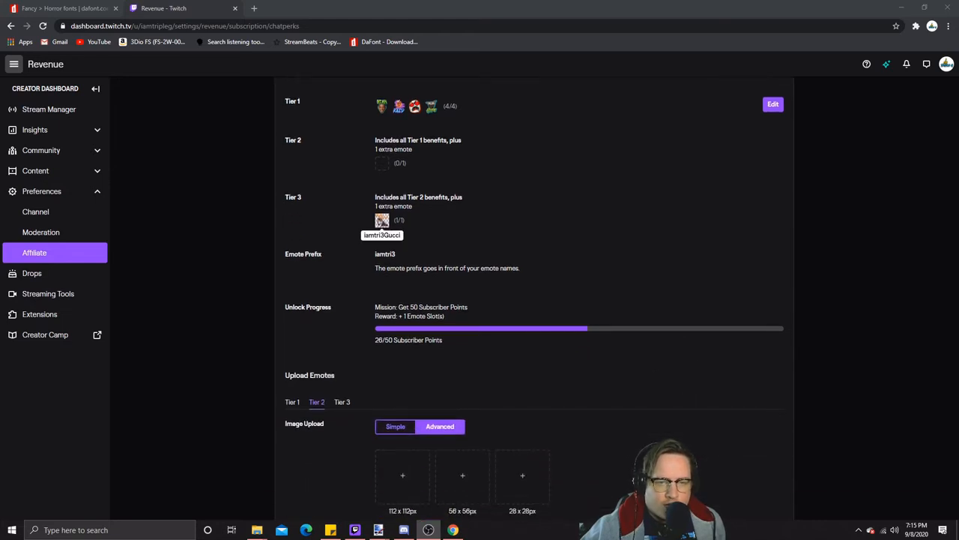
scroll(382, 221, up, 2)
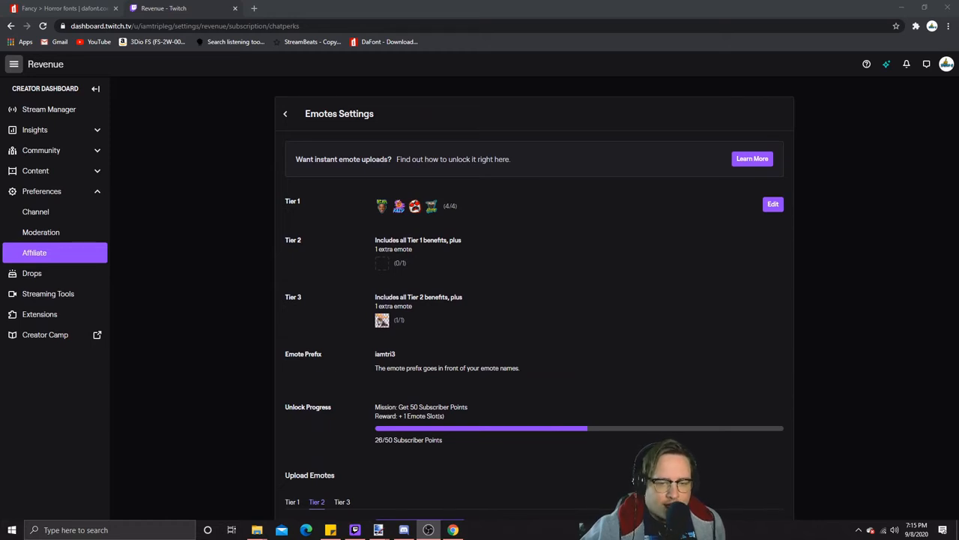
scroll(534, 300, down, 5)
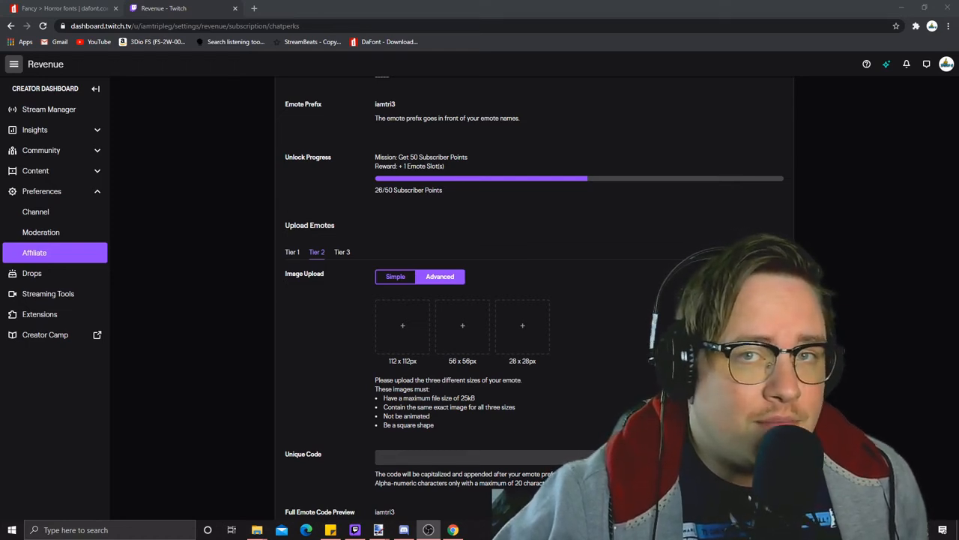
scroll(535, 299, down, 2)
click(381, 371)
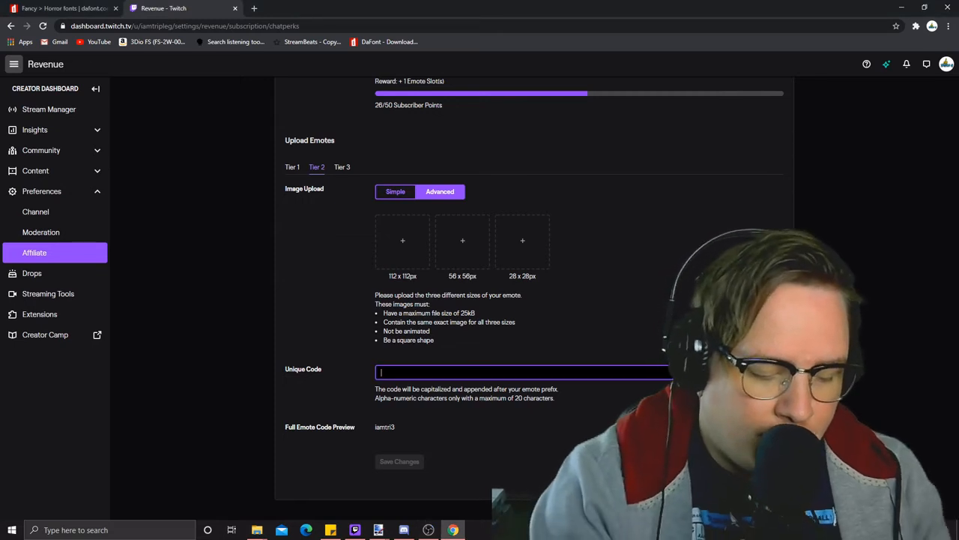
text(finthe)
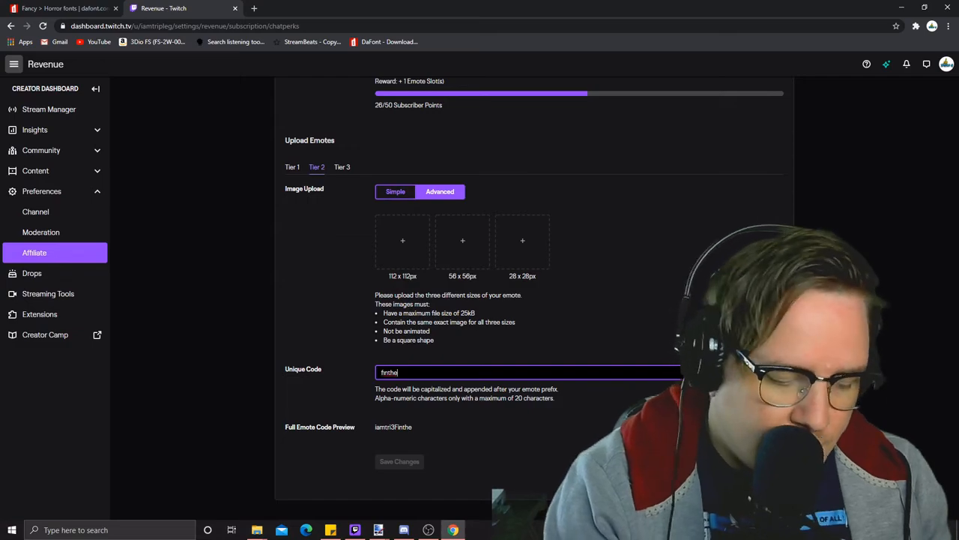
text(c)
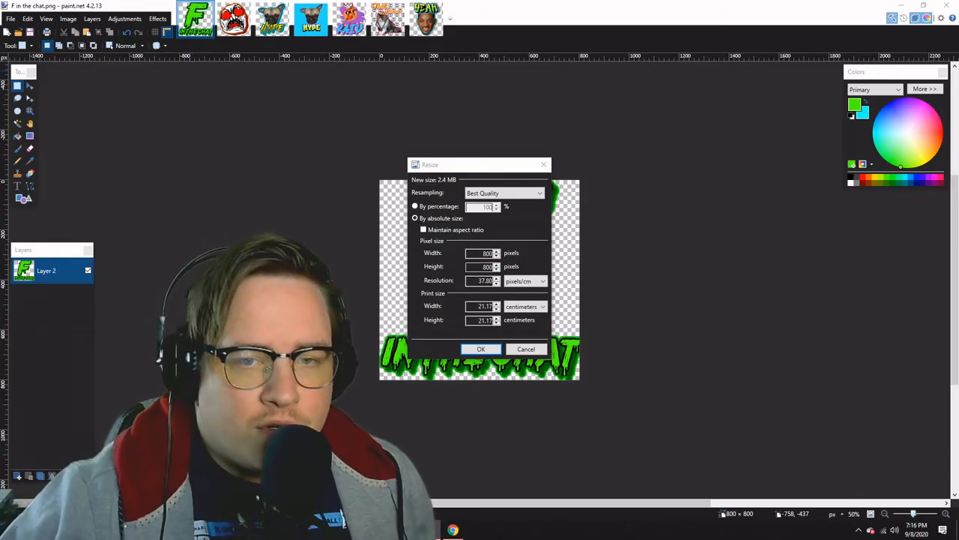
- Resize the F in the chat image to 112 × 112 pixels without maintaining the aspect ratio
click(479, 253)
text(122)
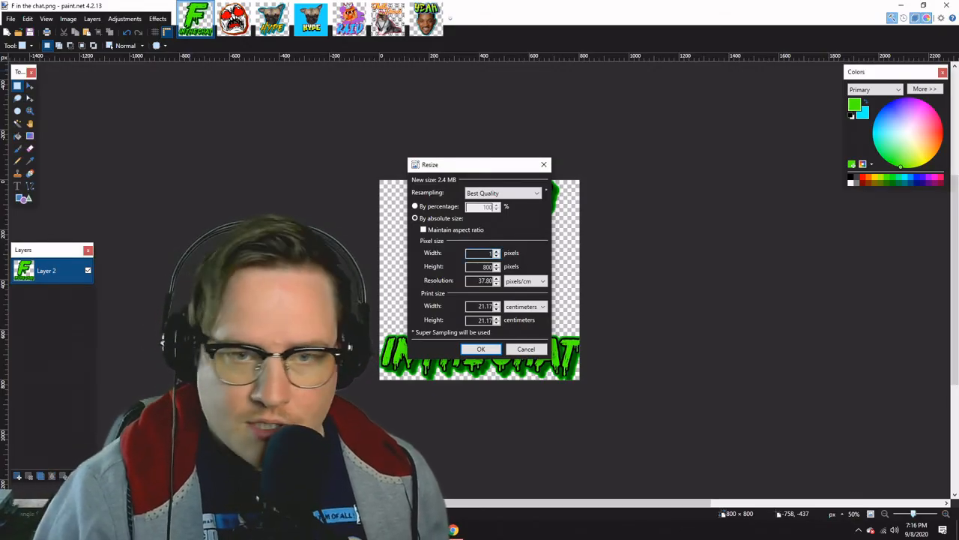
key(BackSpace)
key(BackSpace)
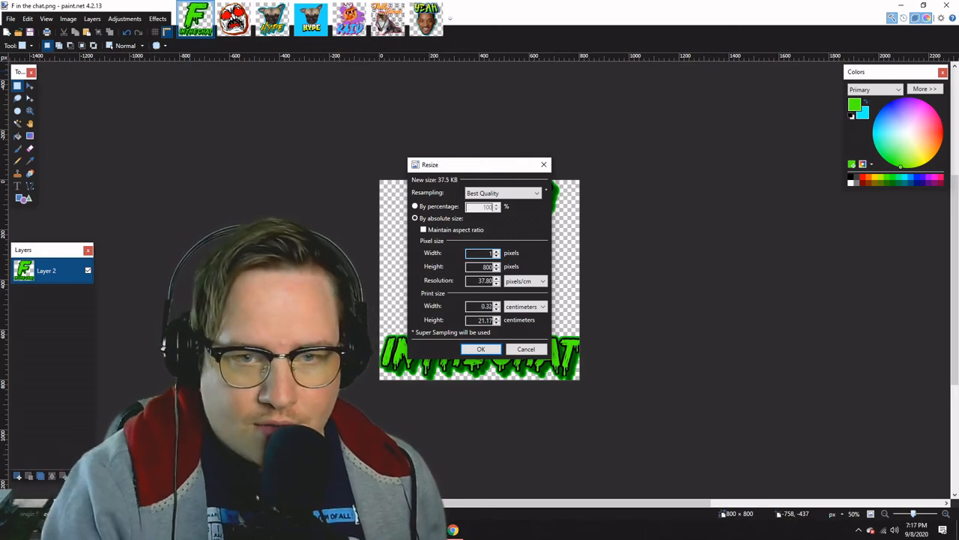
text(12)
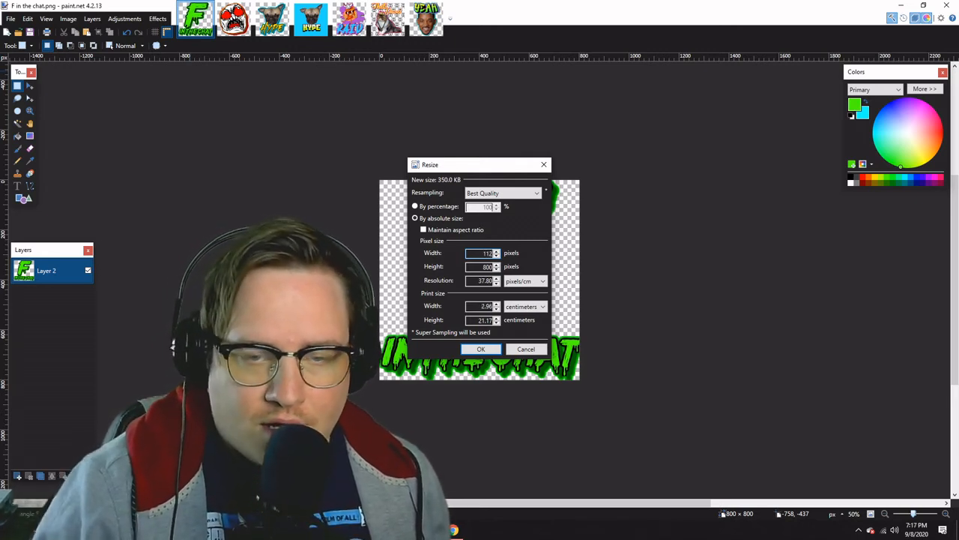
key(Tab)
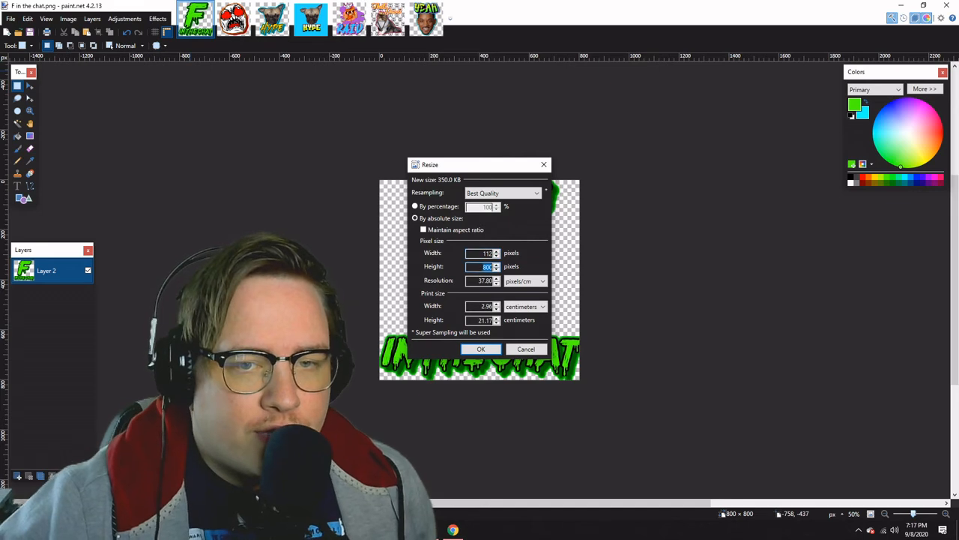
text(11)
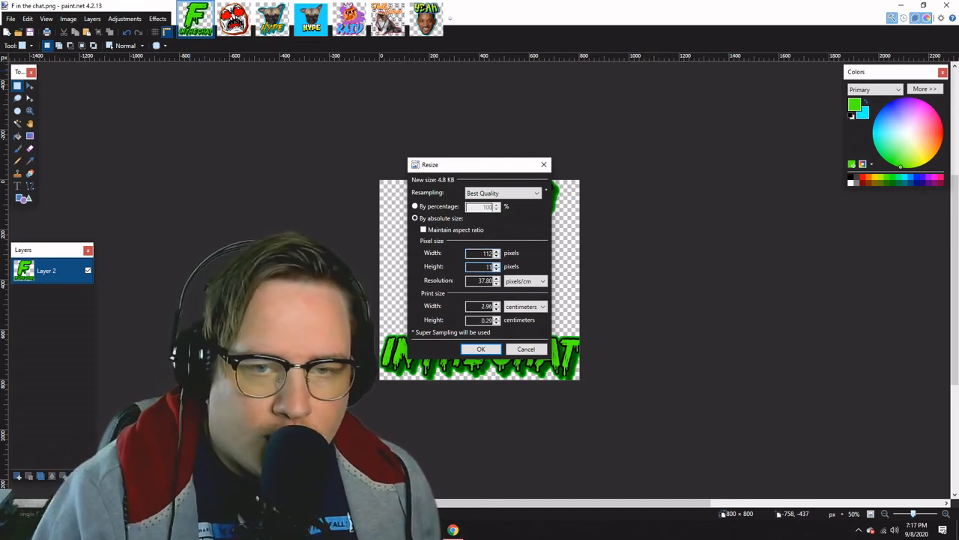
text(2)
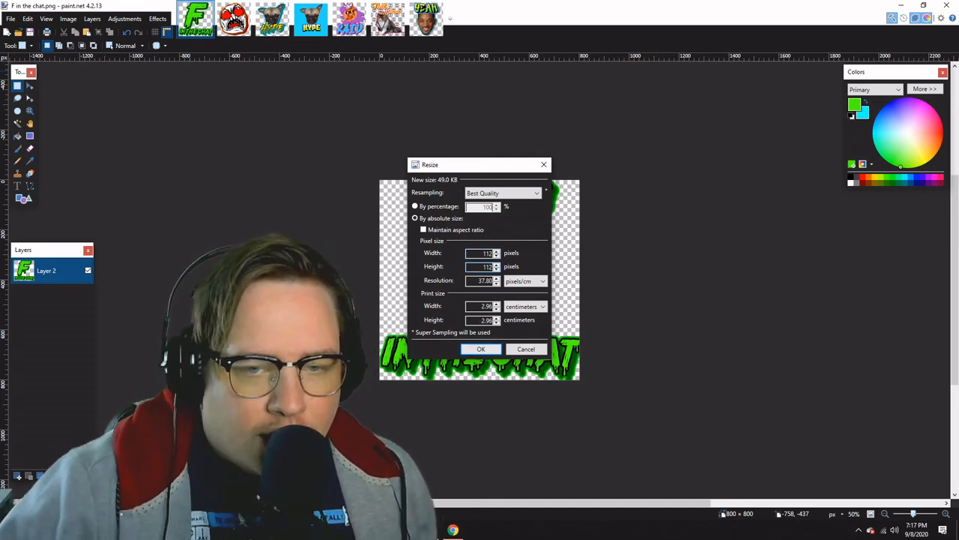
click(480, 349)
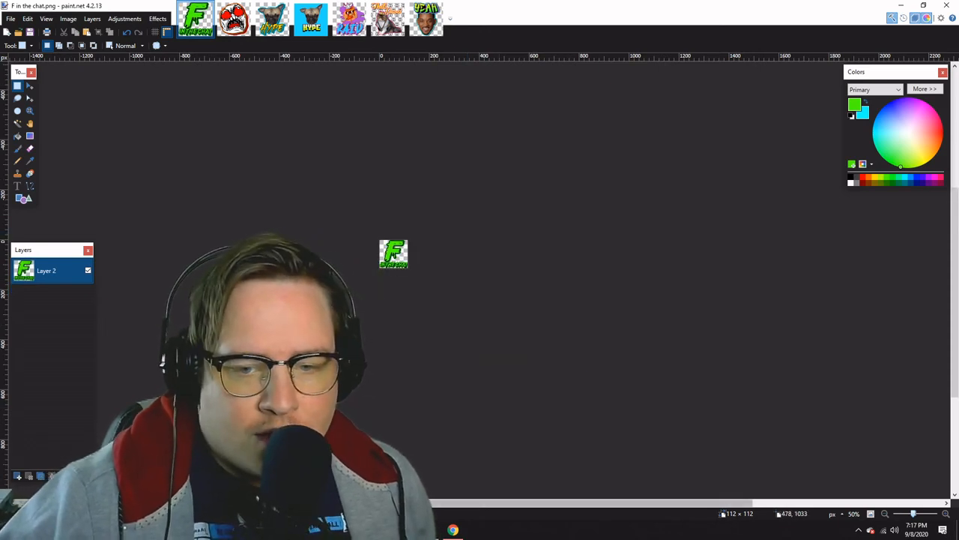
drag(498, 502, 463, 502)
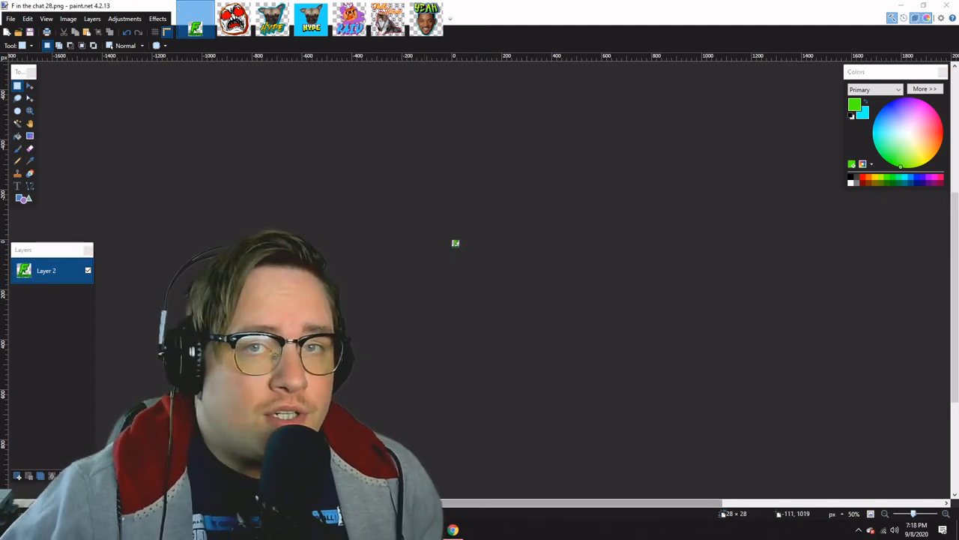
- Switch to the Twitch emote settings in Chrome and upload "F in the chat 112" to the 112 x 112px slot
click(453, 529)
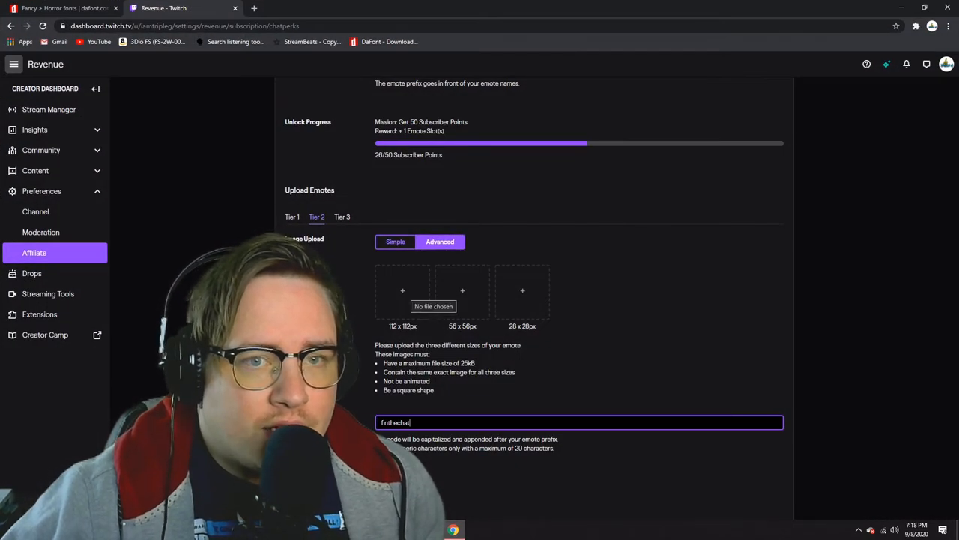
click(405, 294)
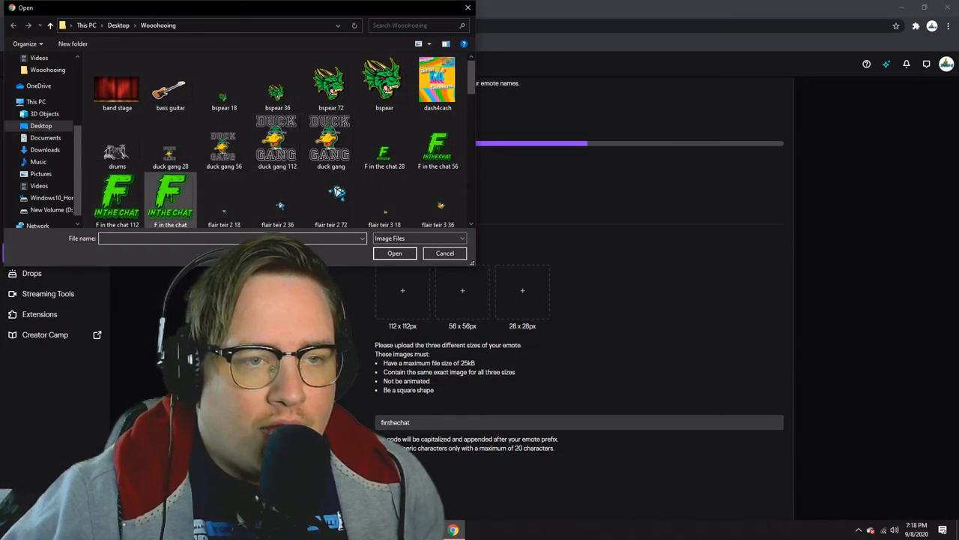
scroll(384, 199, down, 1)
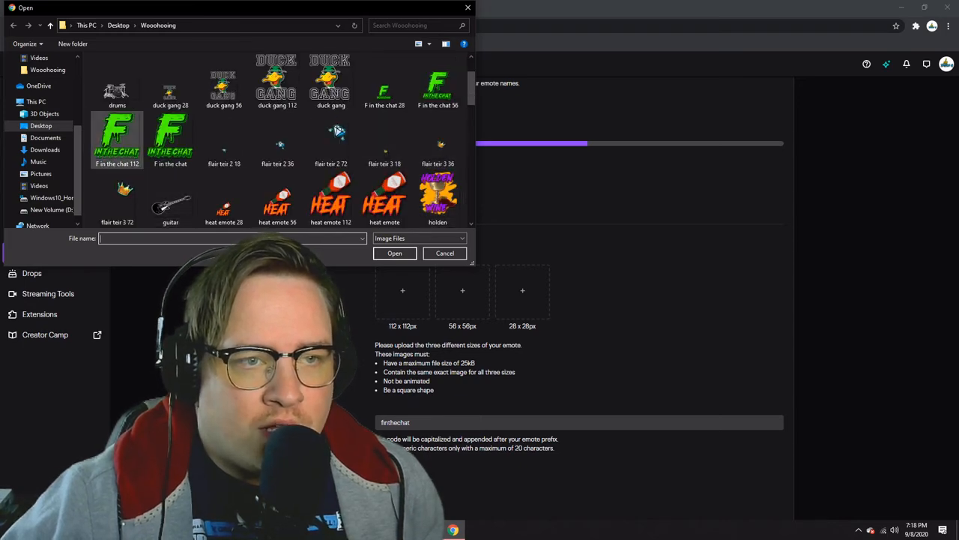
double_click(116, 138)
- Upload "F in the chat 56" to the 56 x 56px slot and "F in the chat 28" to the 28 x 28px slot
click(462, 291)
click(438, 142)
double_click(438, 142)
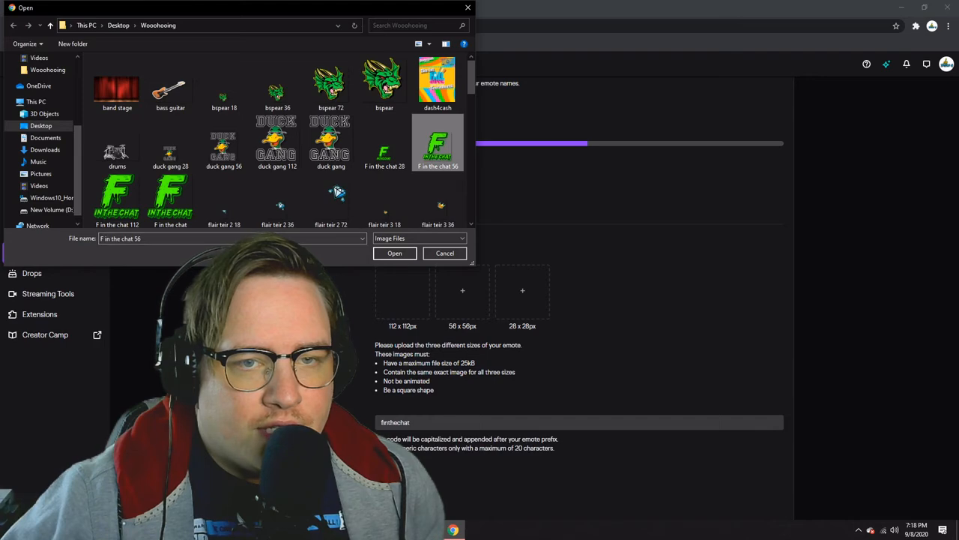
click(522, 291)
click(384, 142)
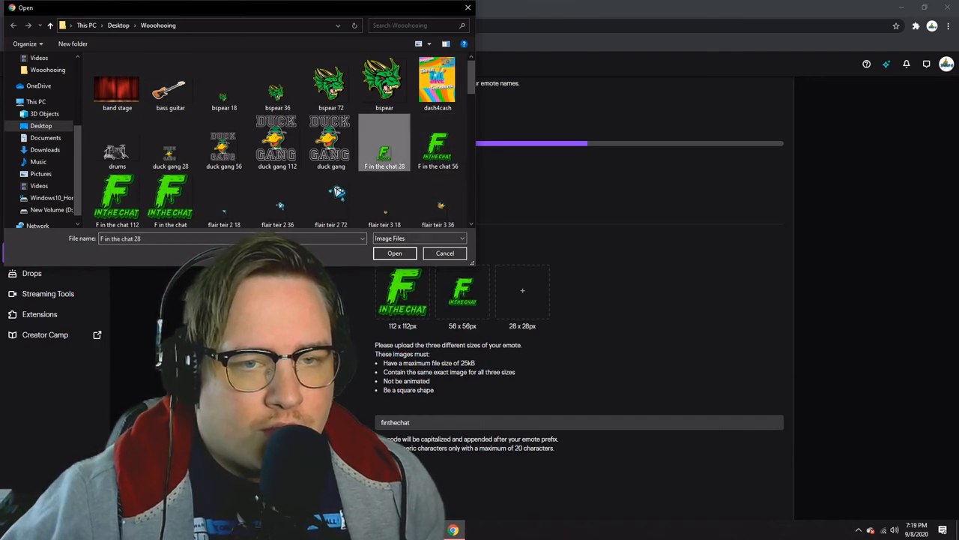
click(394, 252)
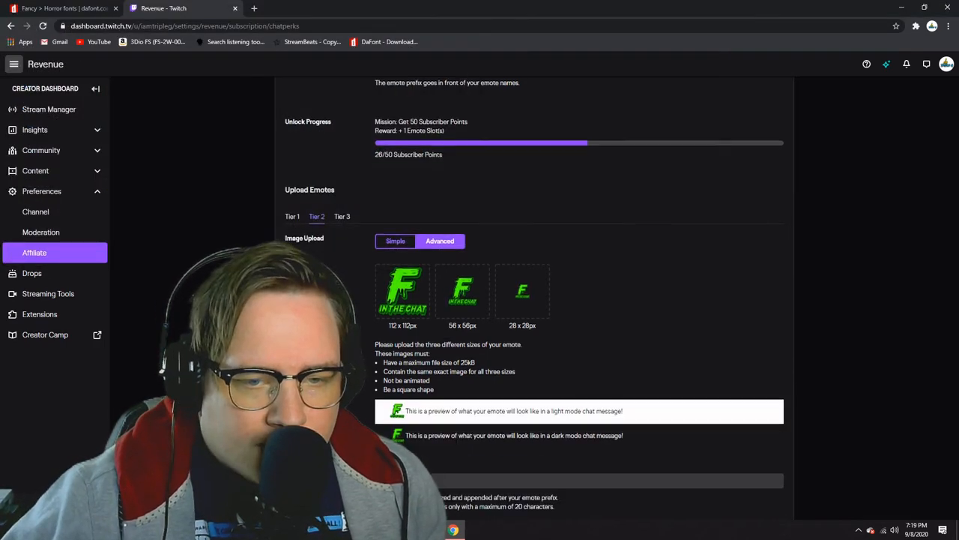
- Review the emote's light and dark chat previews and save the Tier 2 emote changes
scroll(397, 361, down, 1)
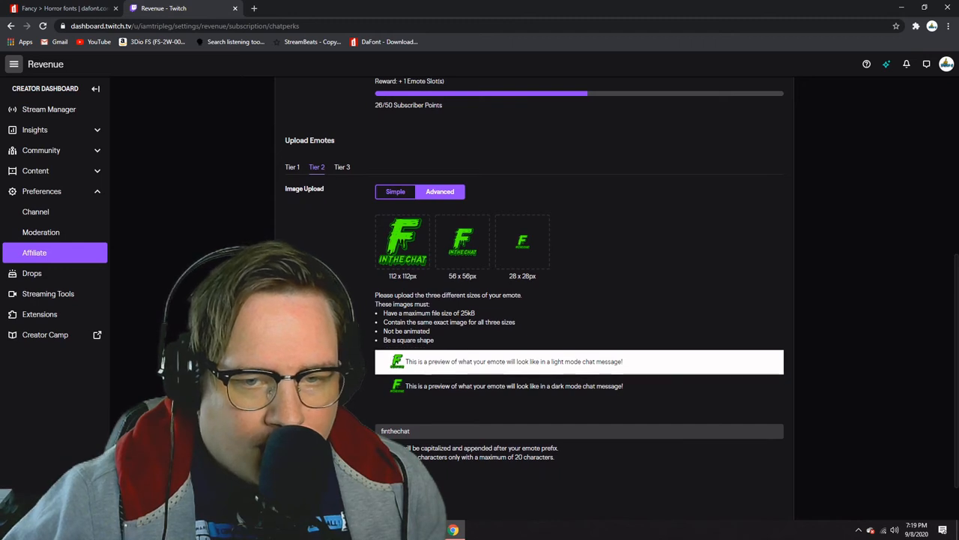
scroll(540, 300, down, 1)
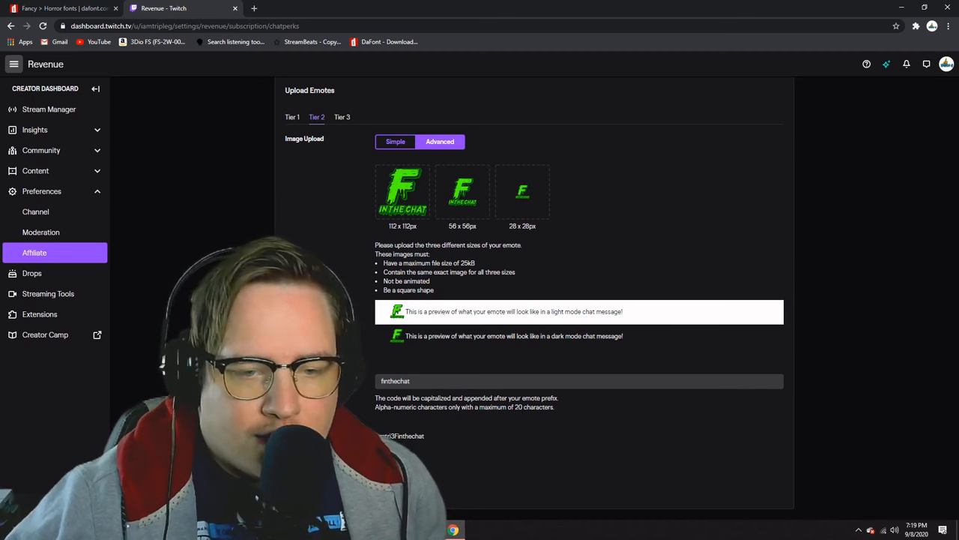
scroll(386, 270, up, 1)
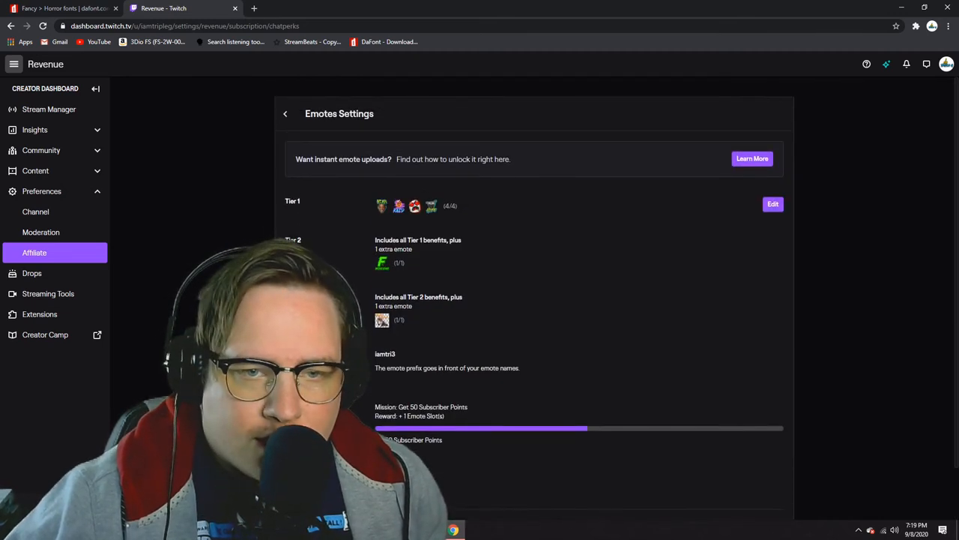